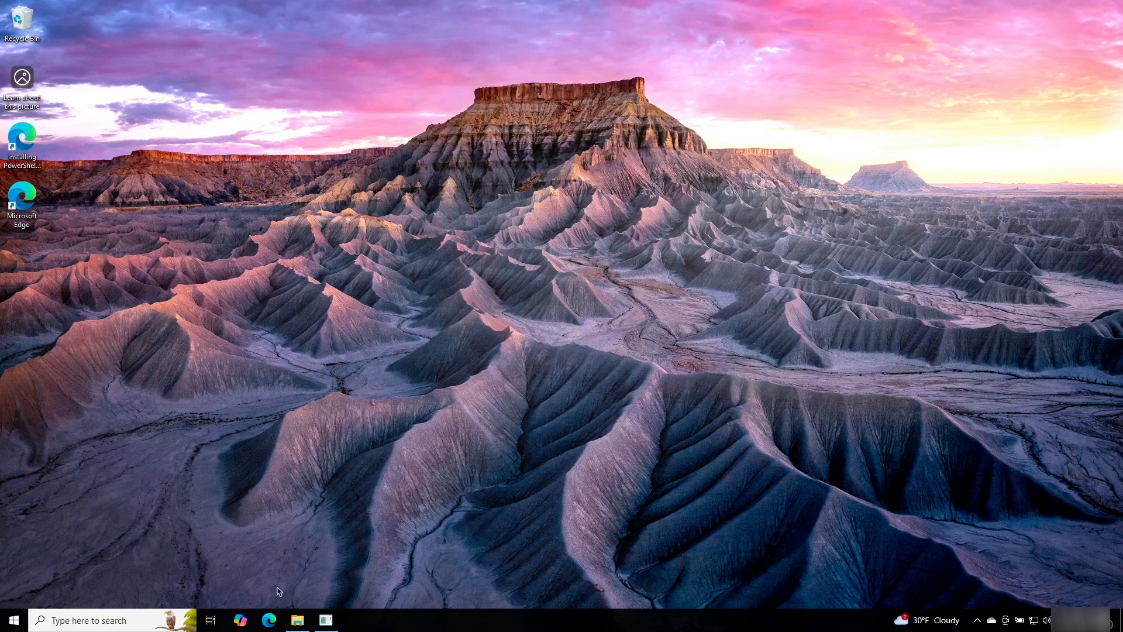
Open Task Manager by searching Windows for "task", and close its window again.
click(85, 620)
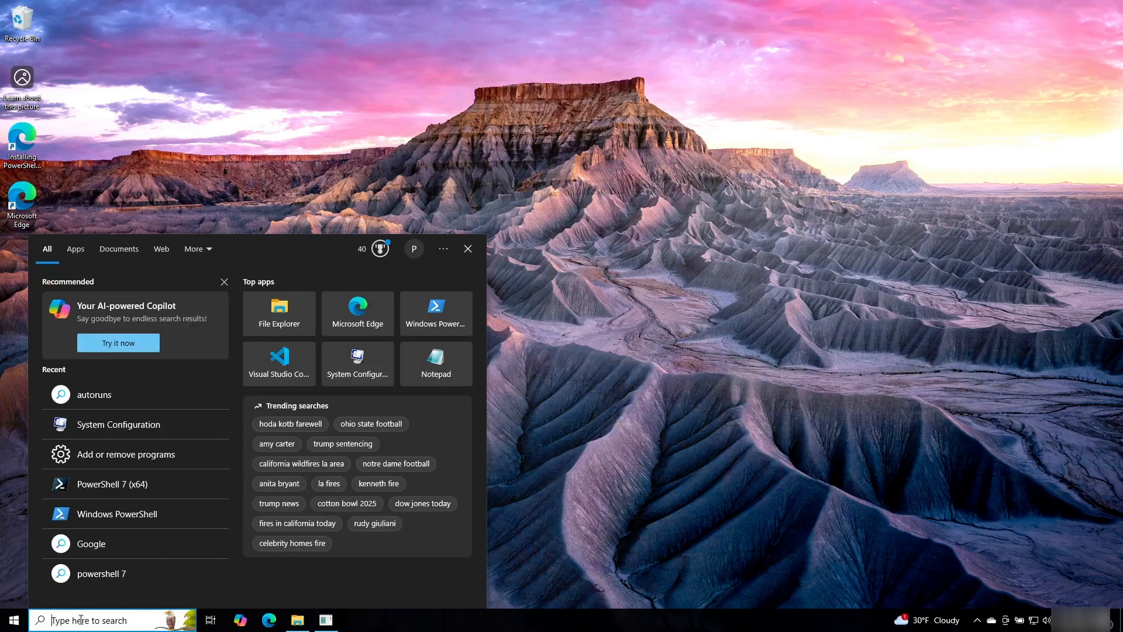
text(tas)
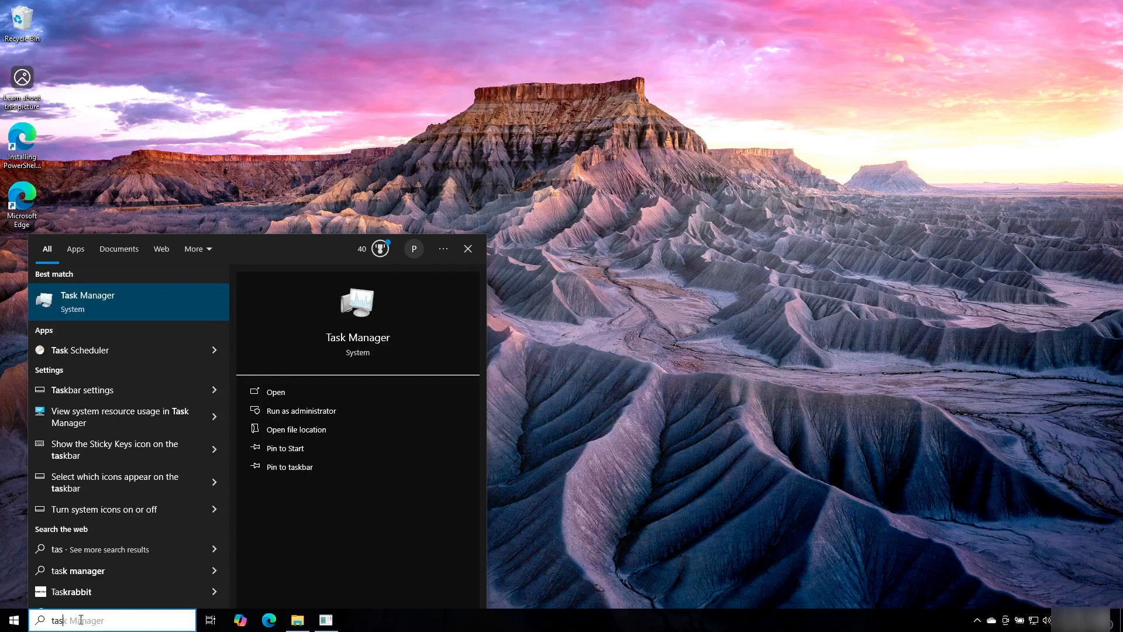
text(k)
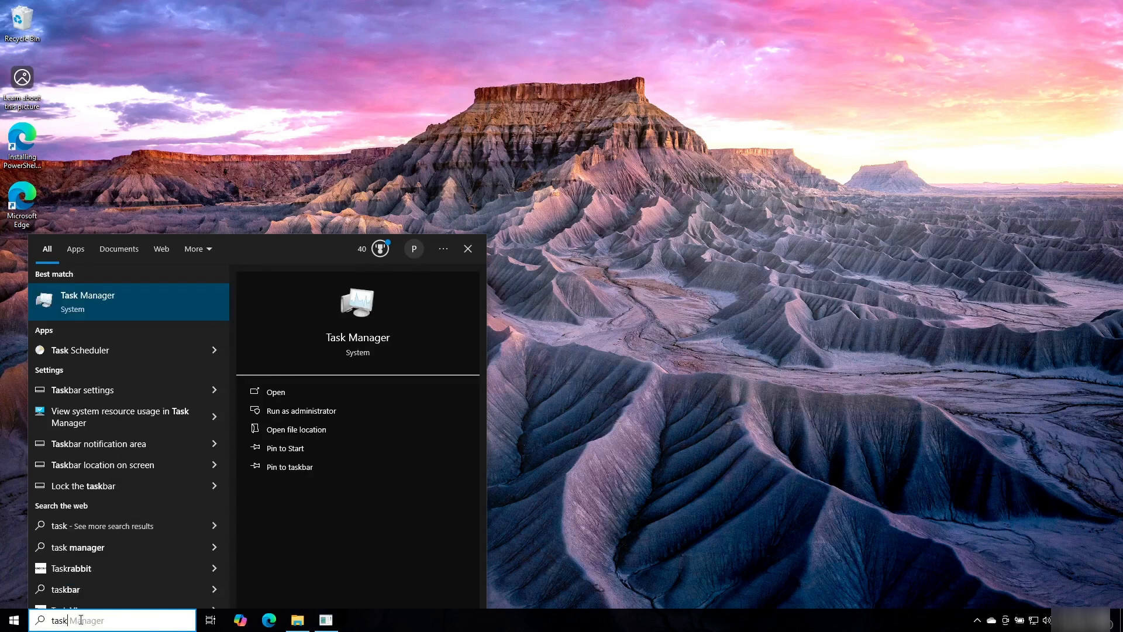
click(106, 296)
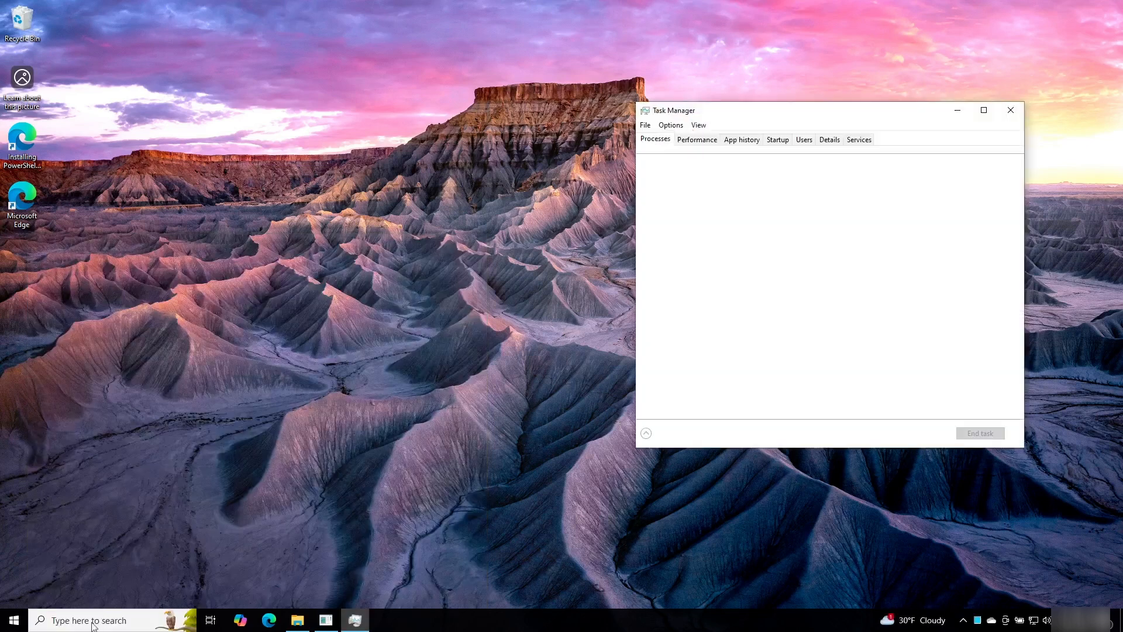
click(1021, 110)
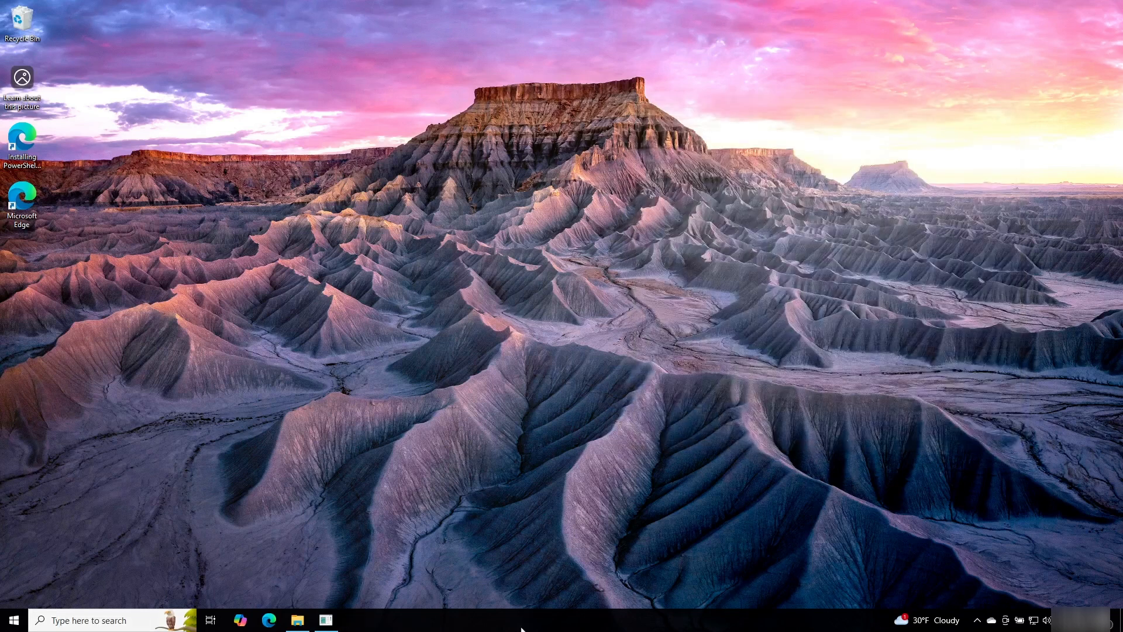
Open Task Manager from the taskbar's options and maximize its window.
right_click(521, 621)
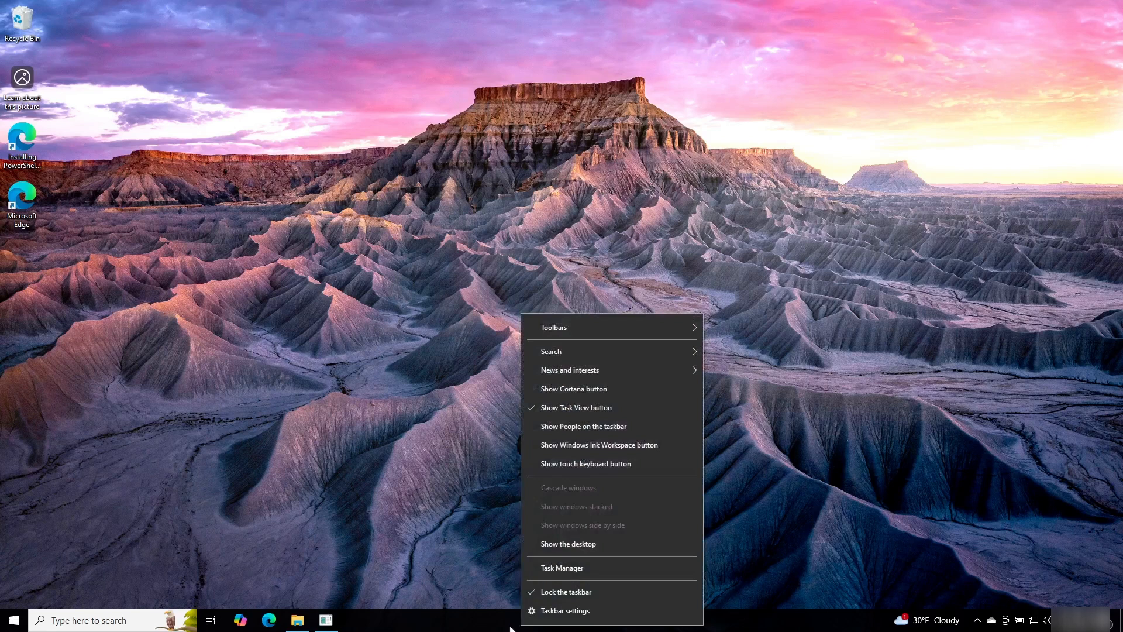
click(563, 570)
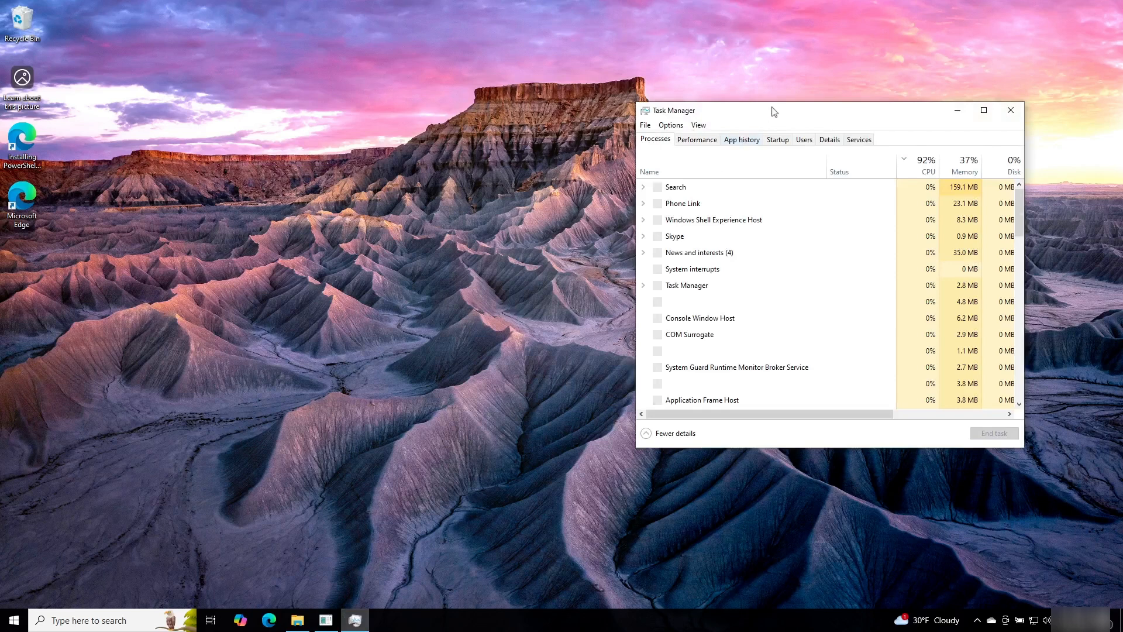
drag(772, 110, 606, 112)
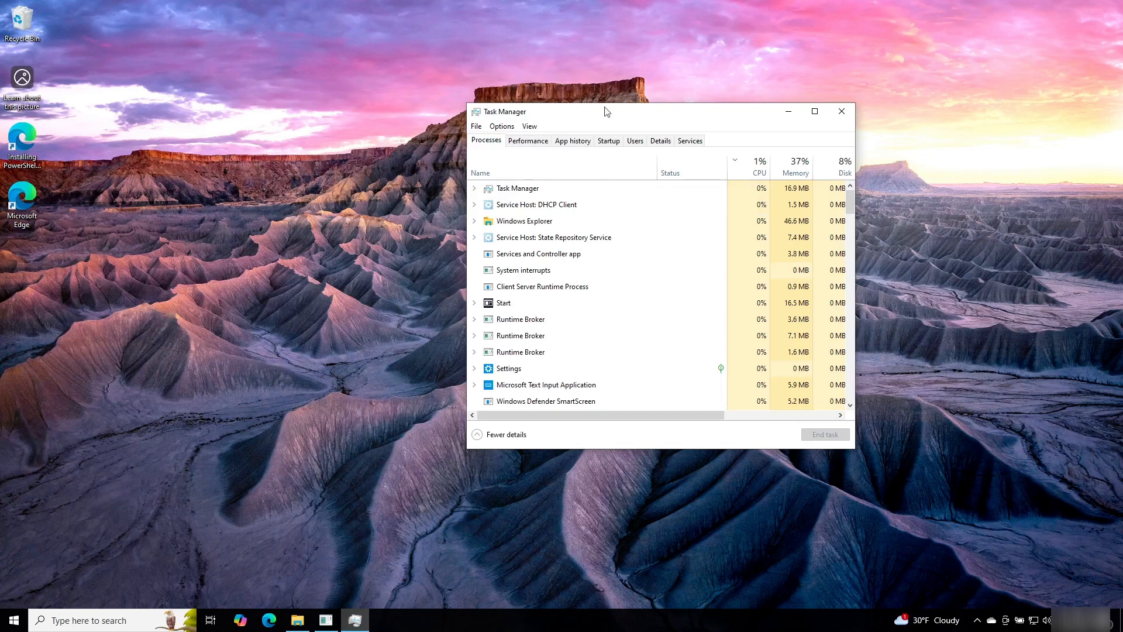
double_click(607, 111)
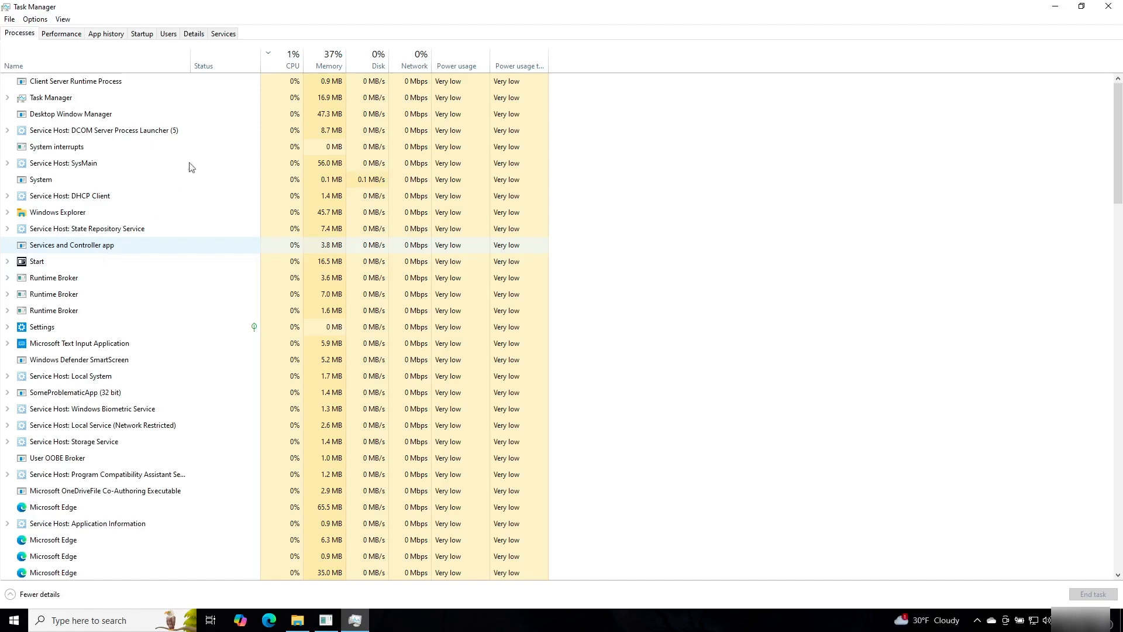
Sort the running processes by CPU usage in both orders, and finally by memory usage with the highest first.
click(287, 65)
click(287, 64)
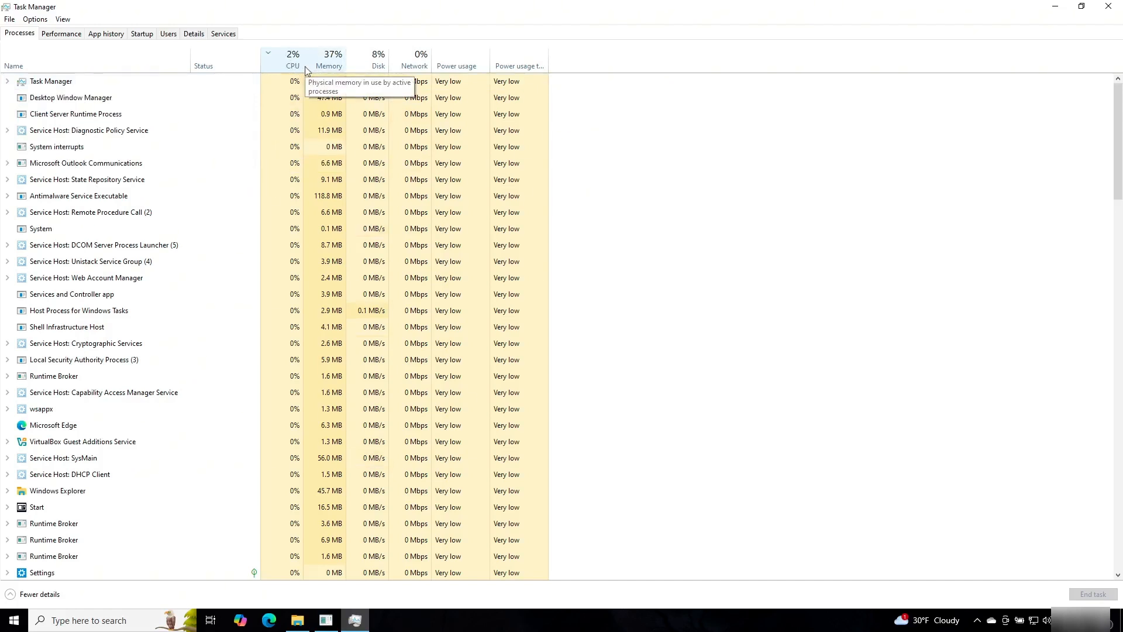
click(285, 69)
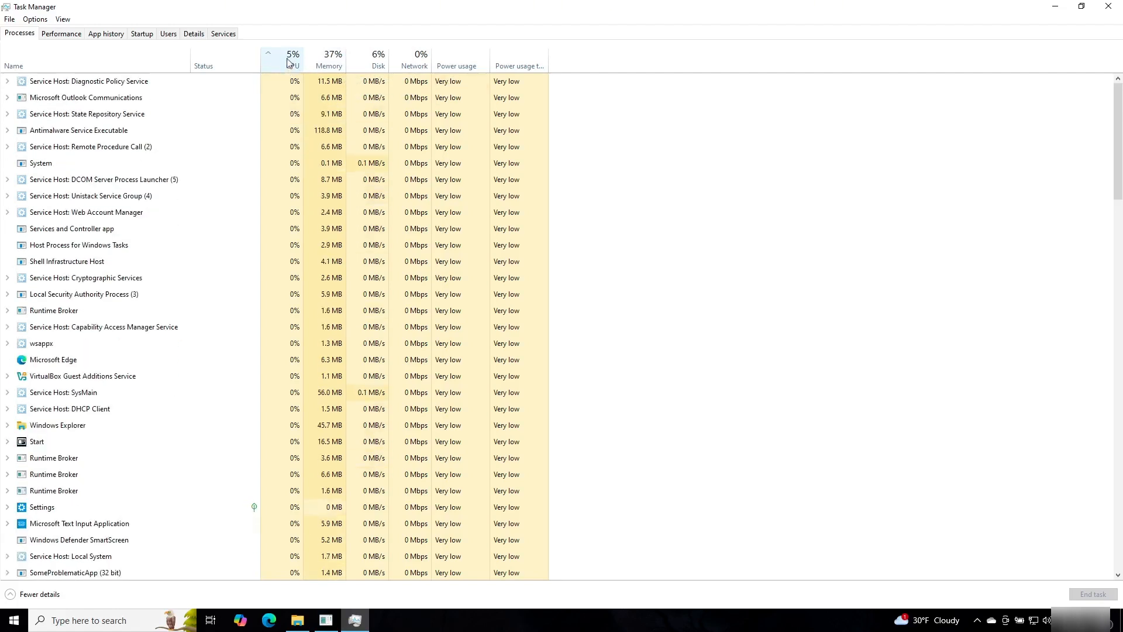
click(286, 63)
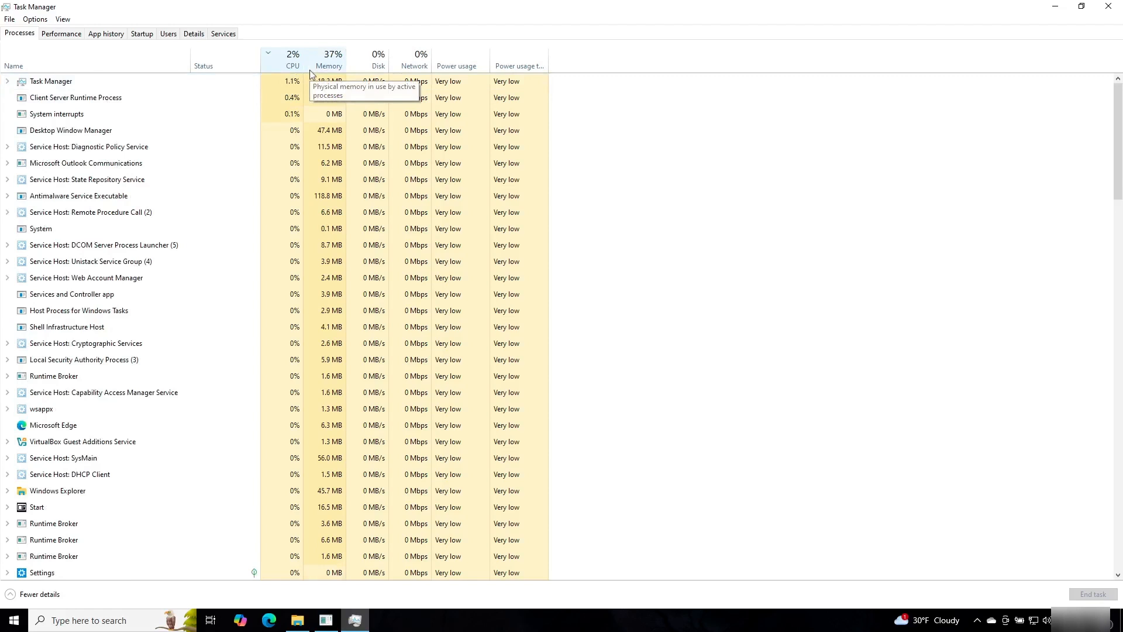
click(329, 65)
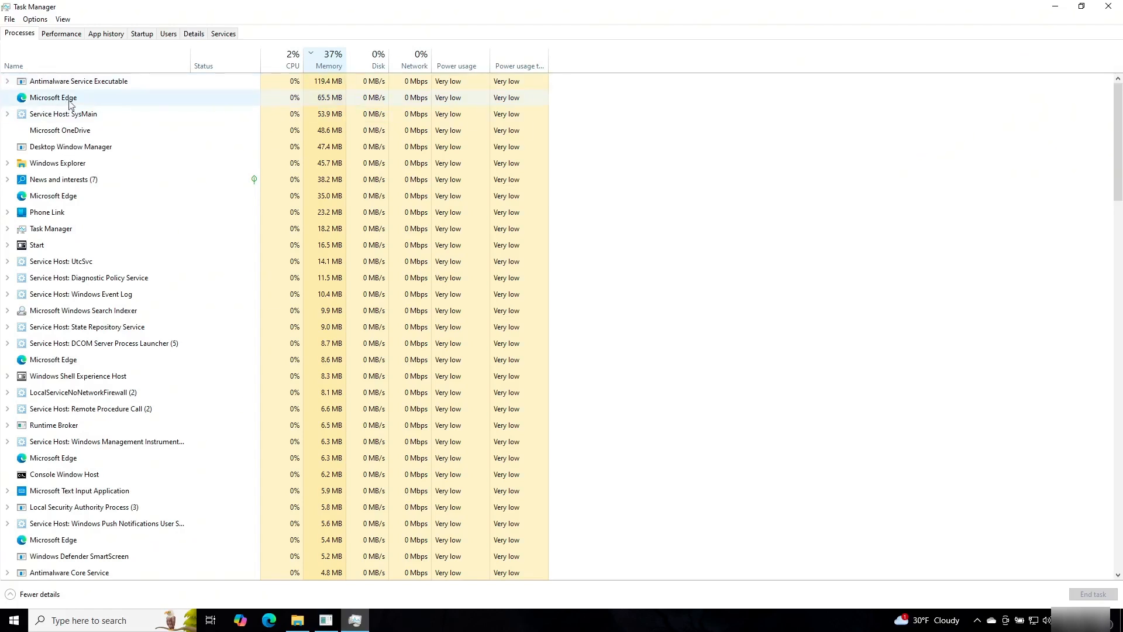
Check the actions available for the top Microsoft Edge process and glance at the detailed process list before returning to the overview.
right_click(71, 104)
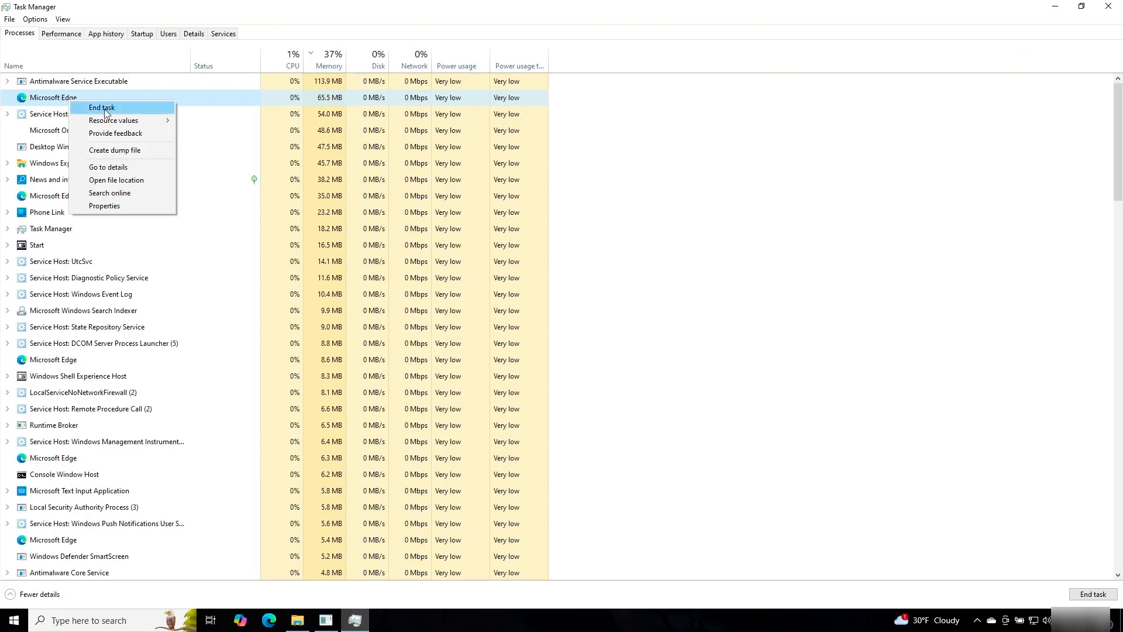
click(36, 105)
click(37, 115)
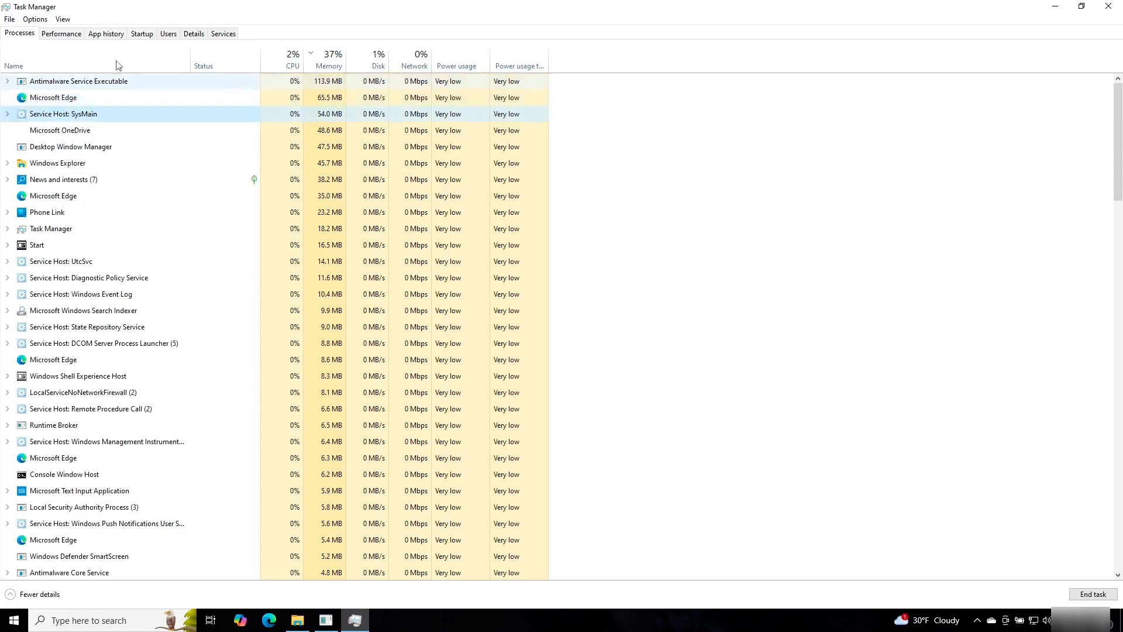
click(195, 35)
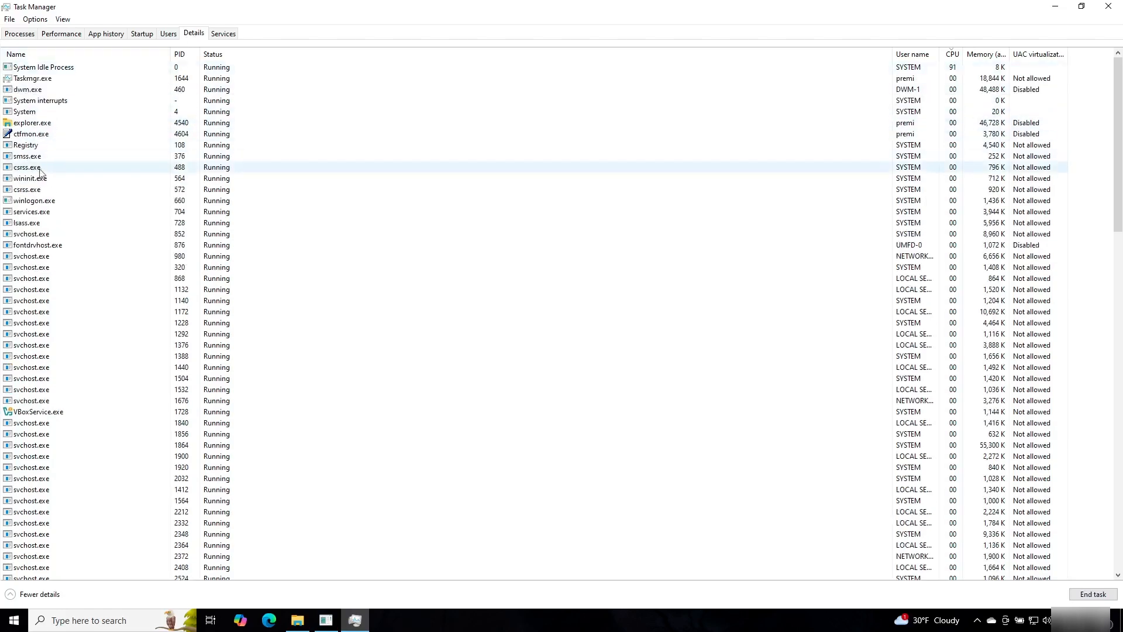
click(27, 36)
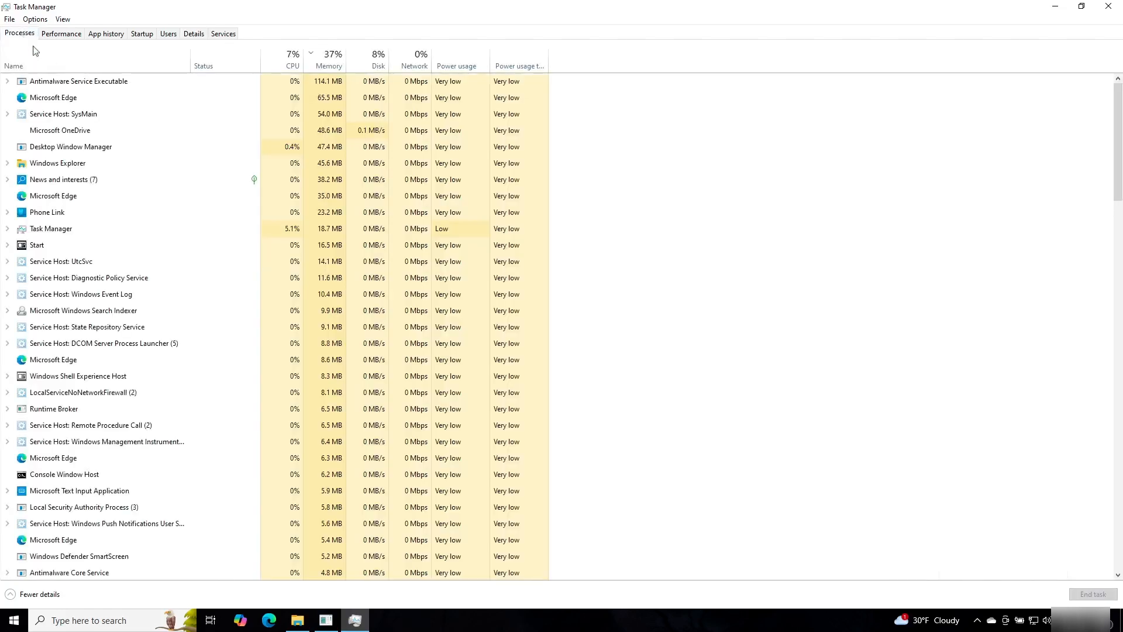
Go from the Microsoft OneDrive process to its entry in the detailed process list and look through the surrounding entries.
right_click(75, 136)
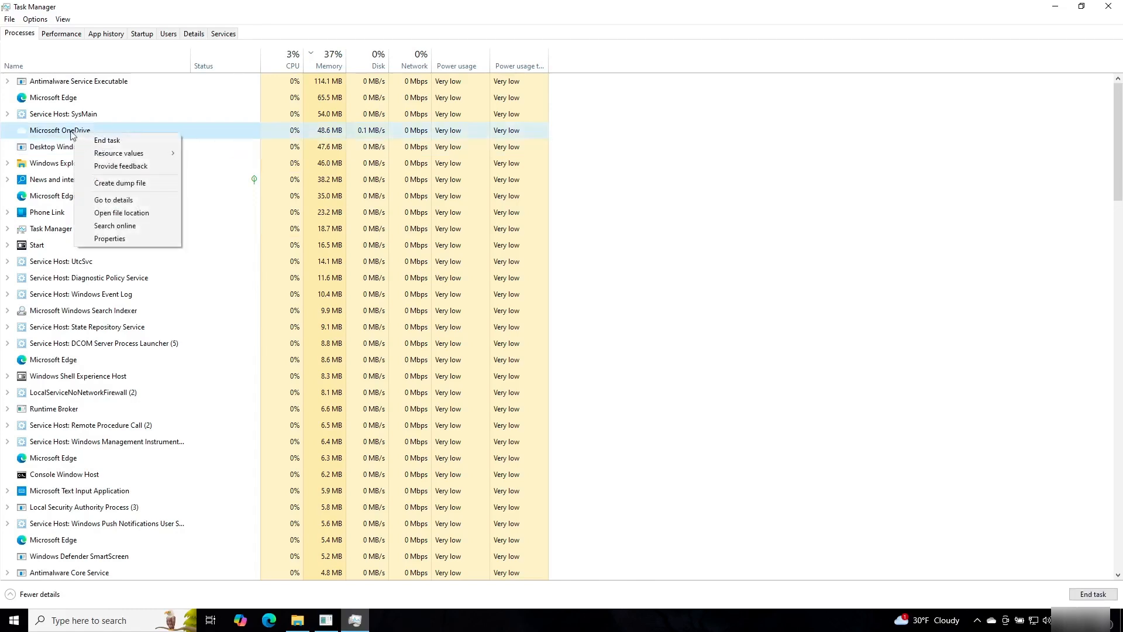
click(114, 200)
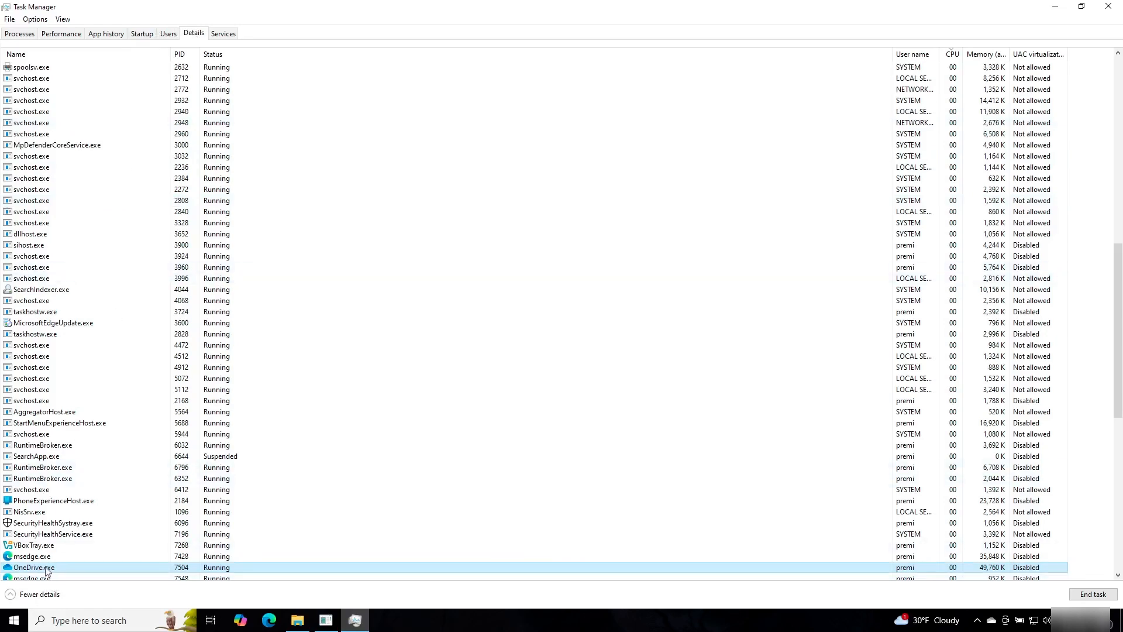
scroll(44, 534, up, 3)
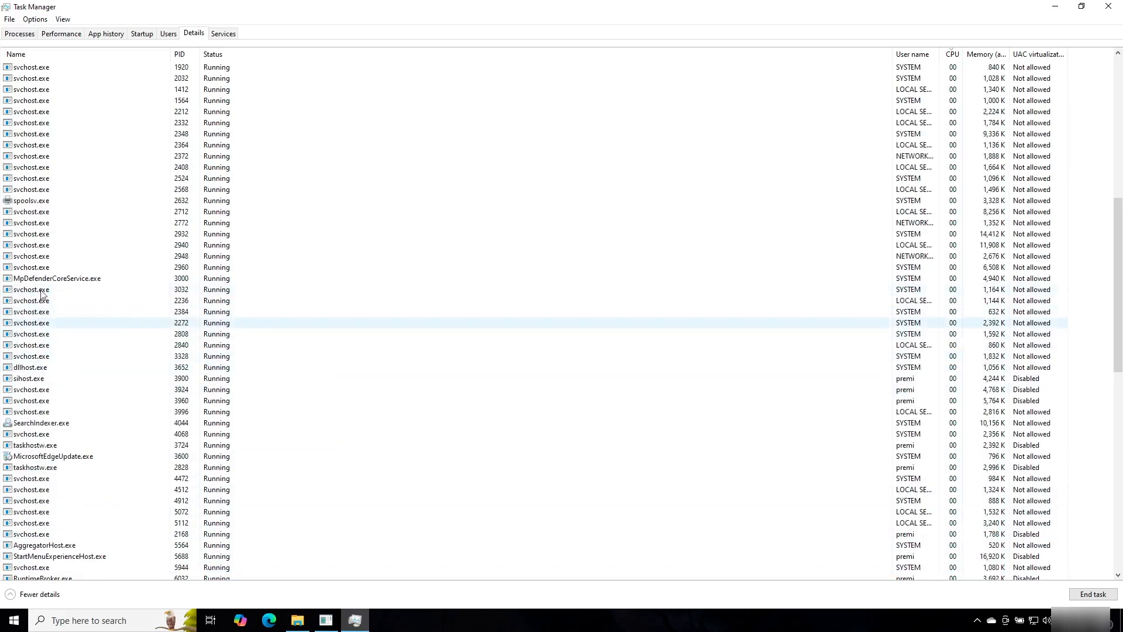
scroll(42, 294, down, 6)
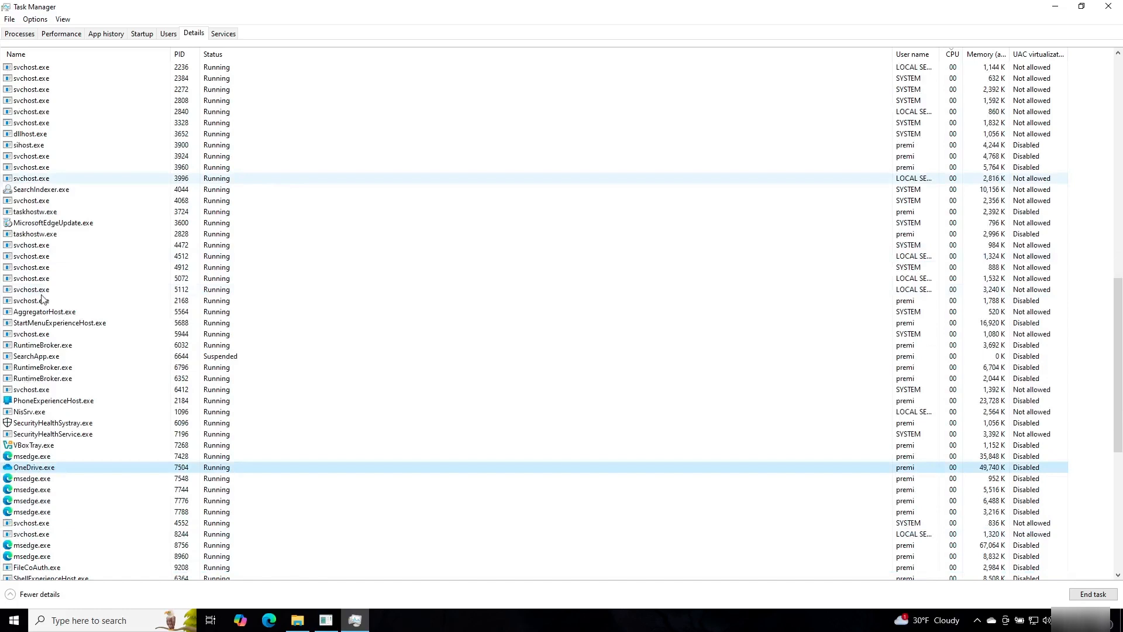
Open the file location of OneDrive.exe to inspect where it is stored, and close the folder window.
right_click(32, 469)
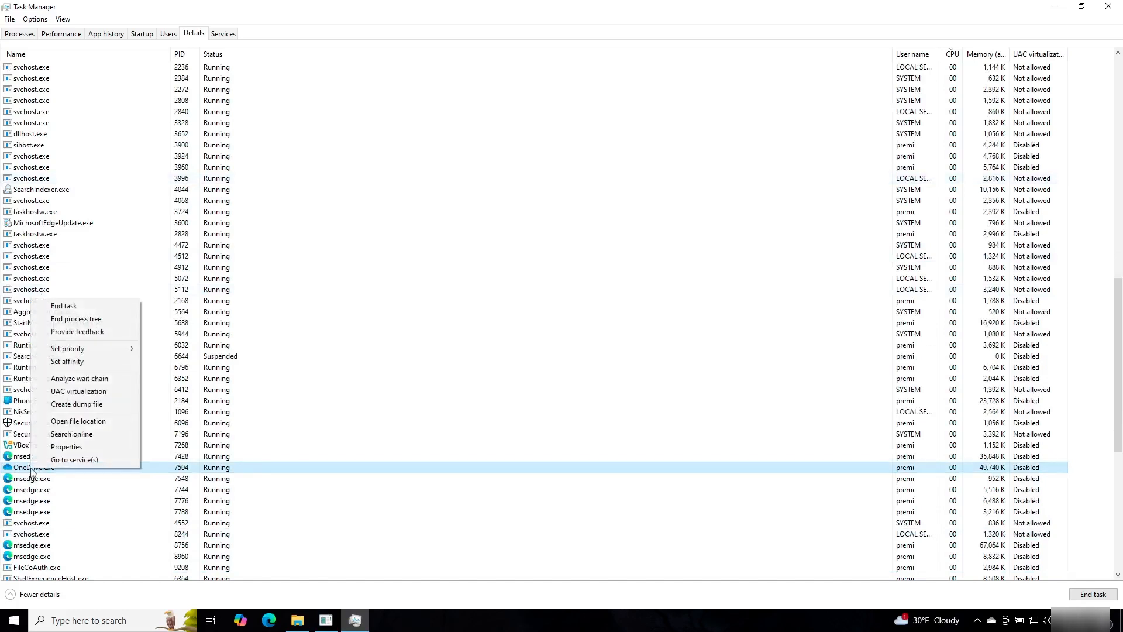
click(75, 421)
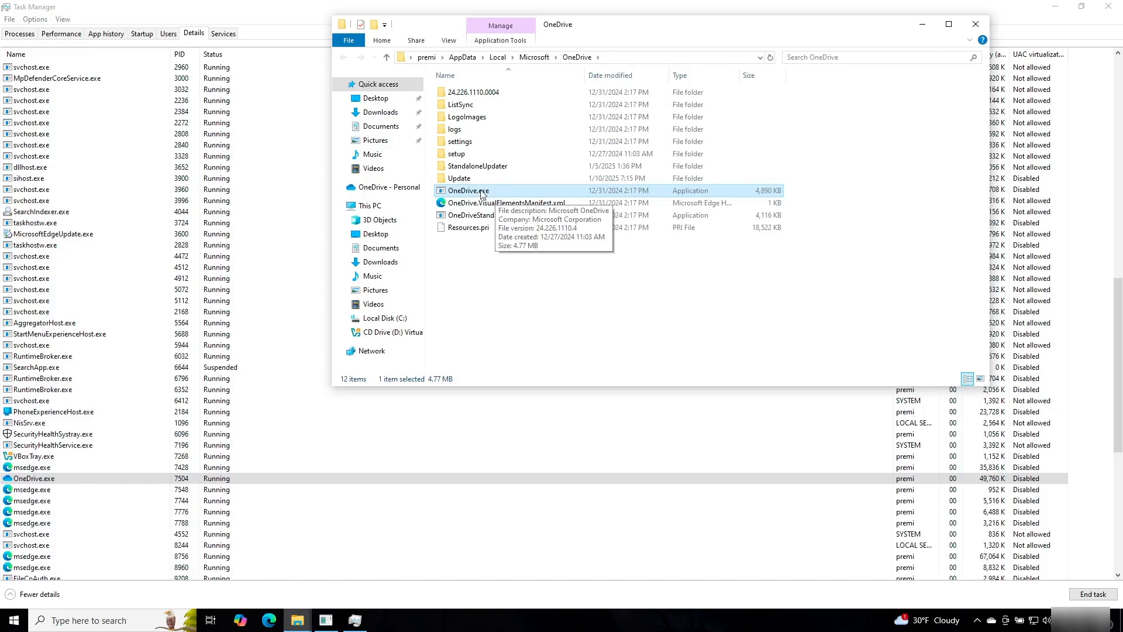
click(975, 25)
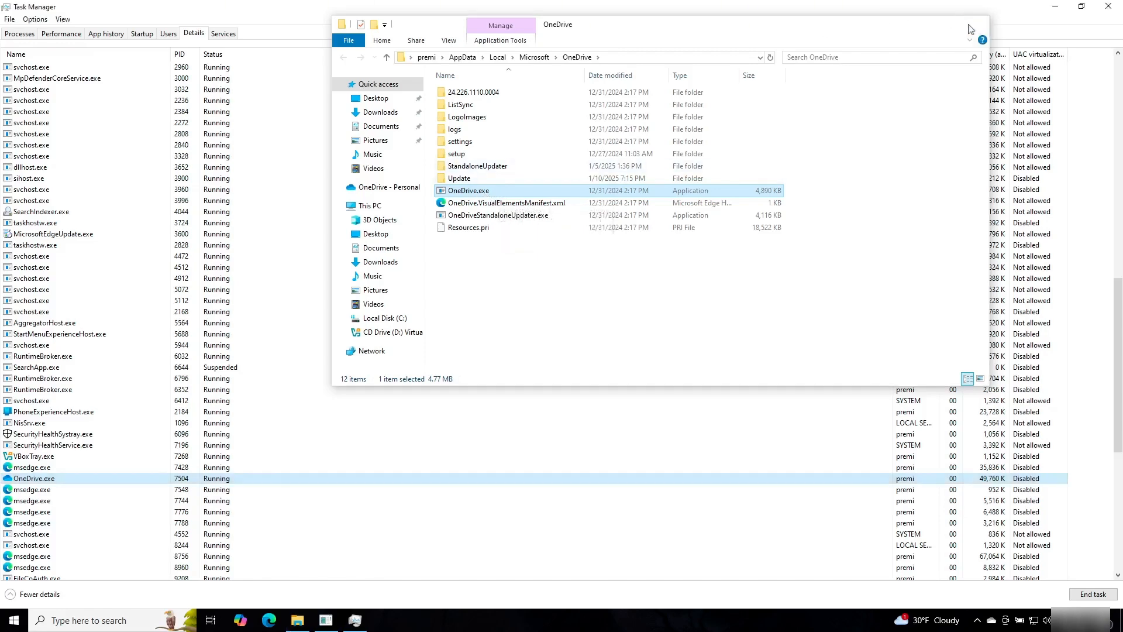
Check the Microsoft Edge process's actions, sort the process overview by name, and view the detailed process list again.
click(18, 34)
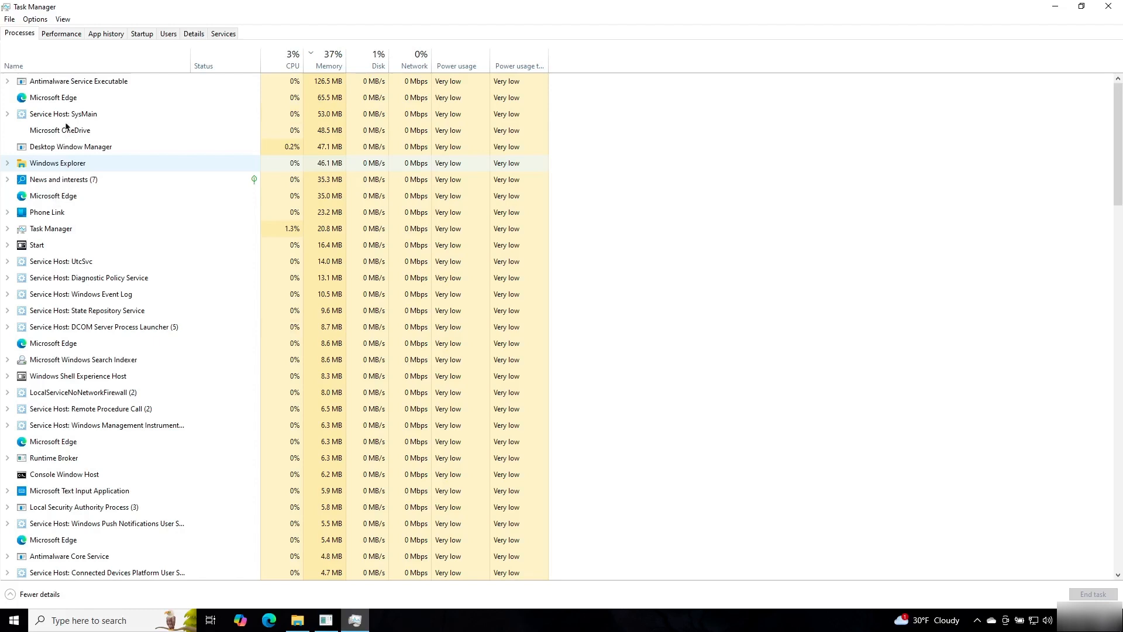
right_click(64, 99)
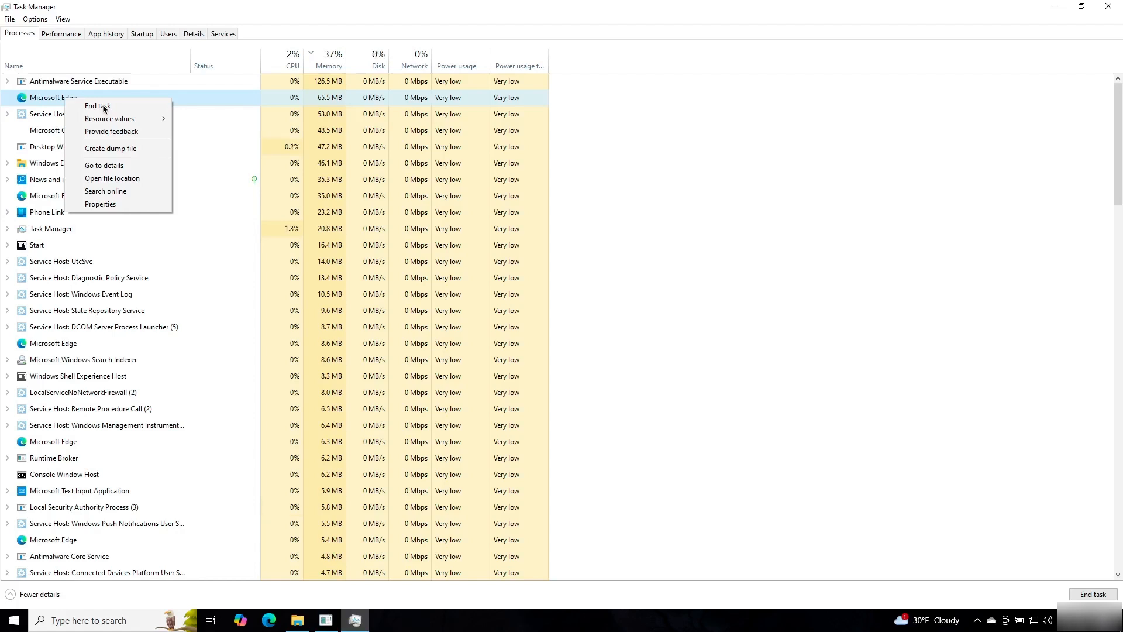
click(141, 63)
click(141, 64)
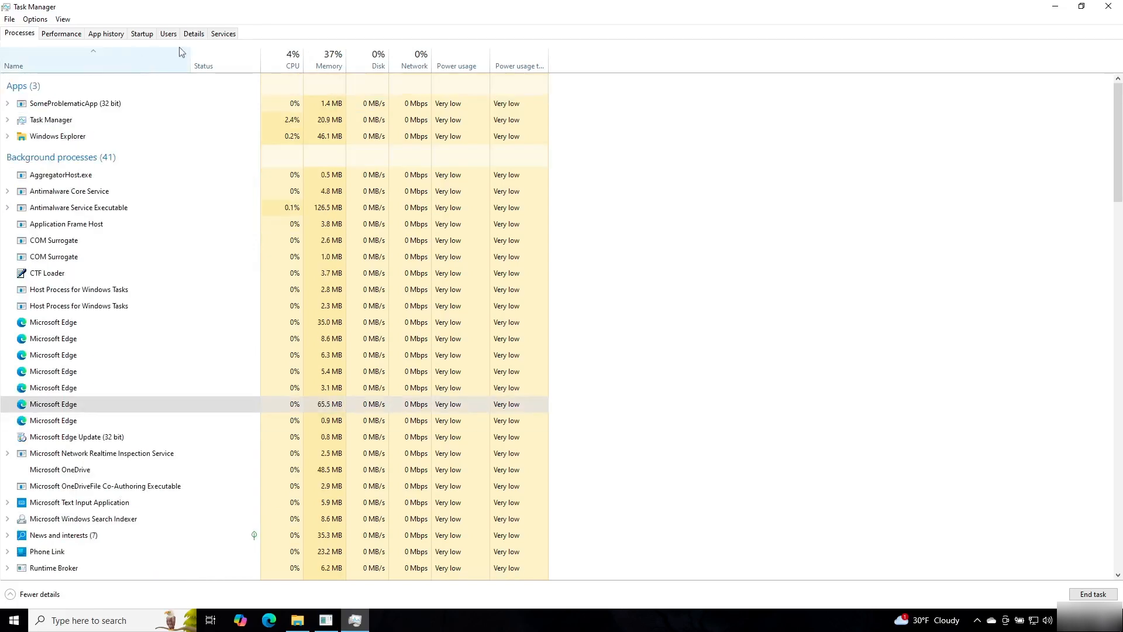
click(194, 35)
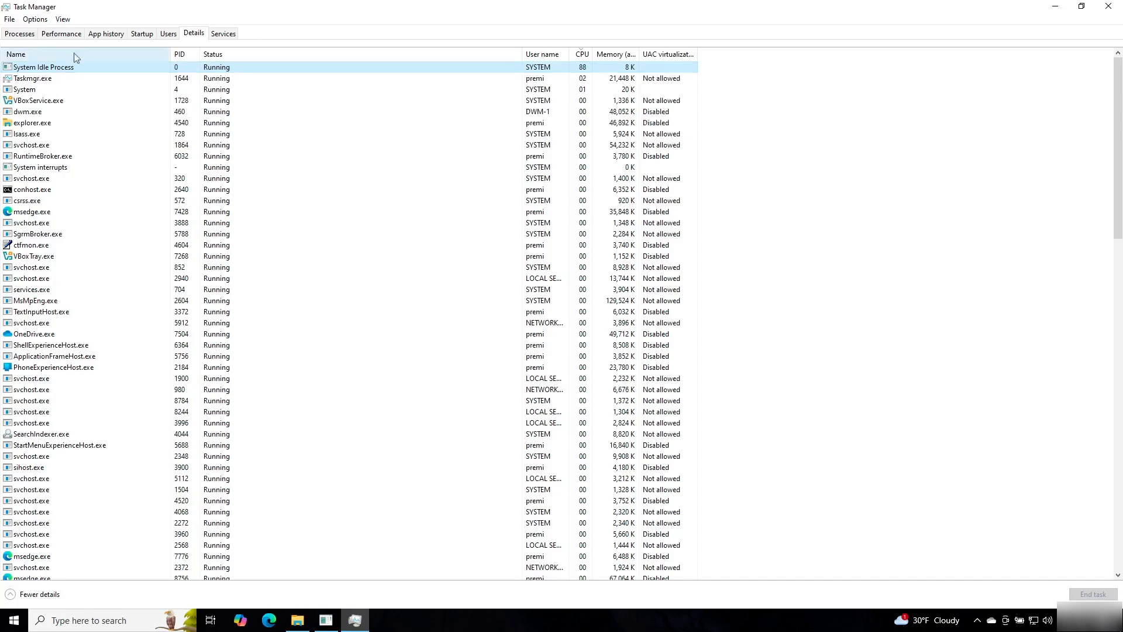
click(20, 37)
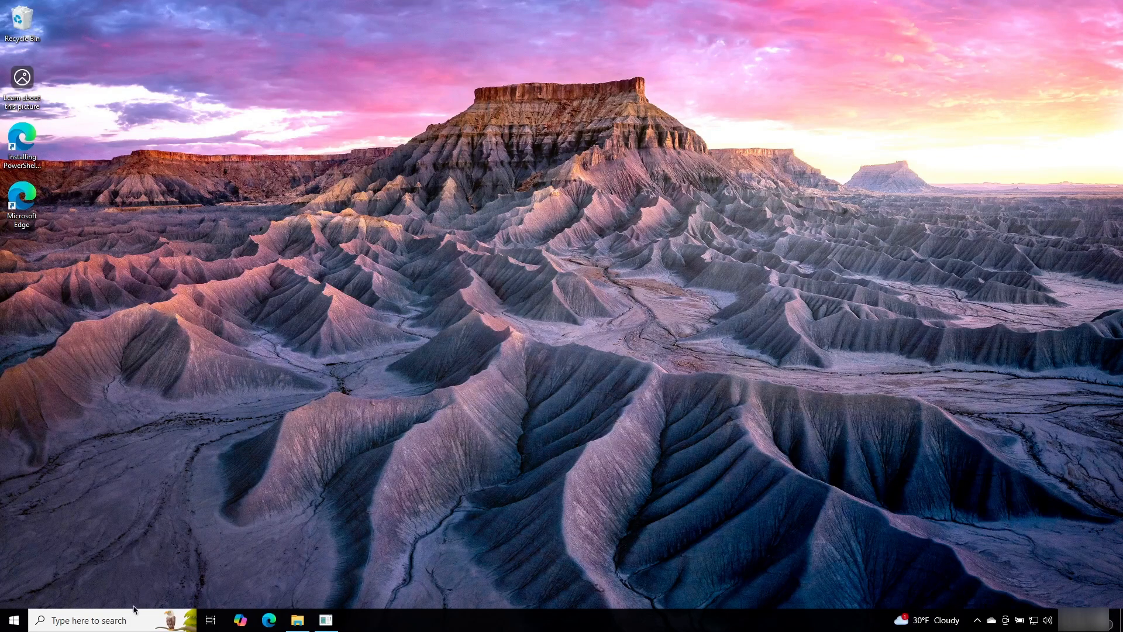
Open System Configuration by searching Windows for "system config".
click(109, 620)
text(syste)
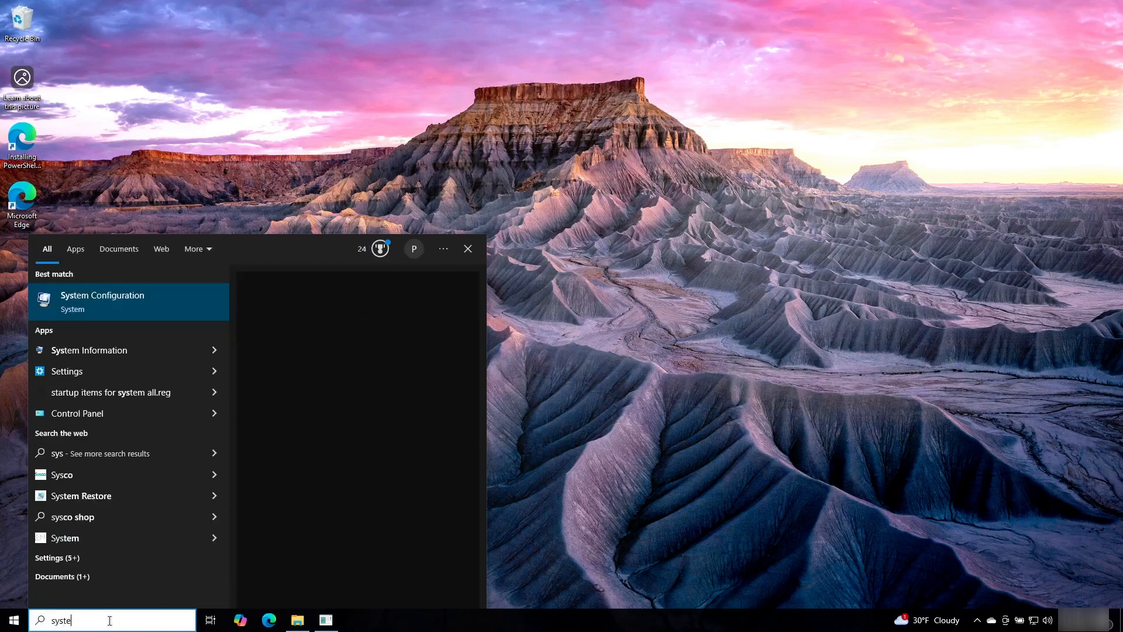
text(m config)
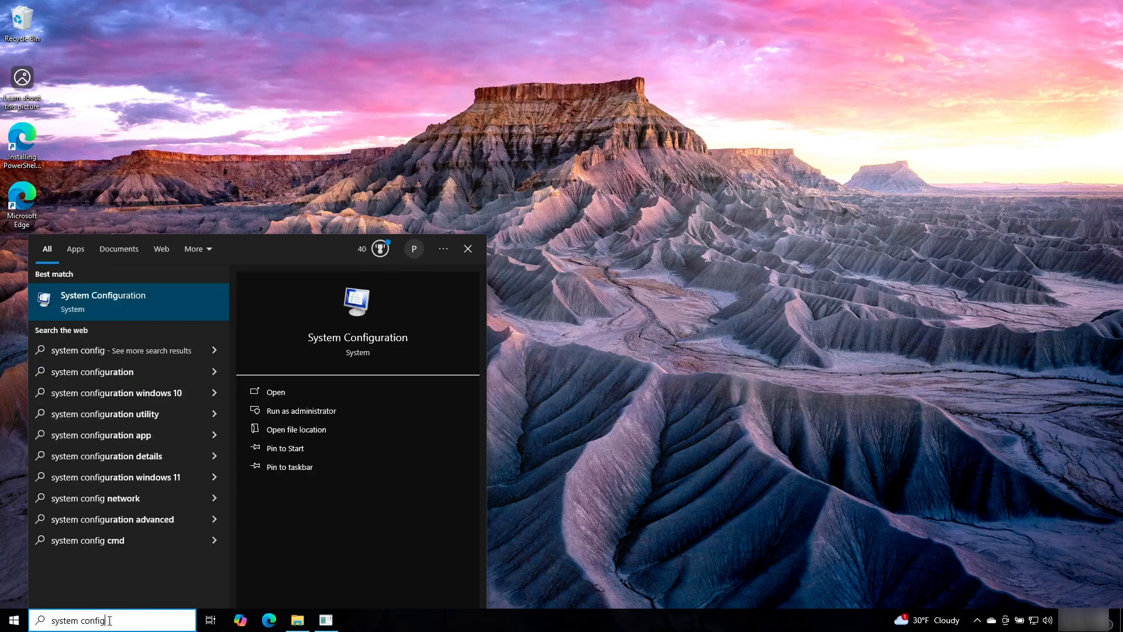
click(123, 311)
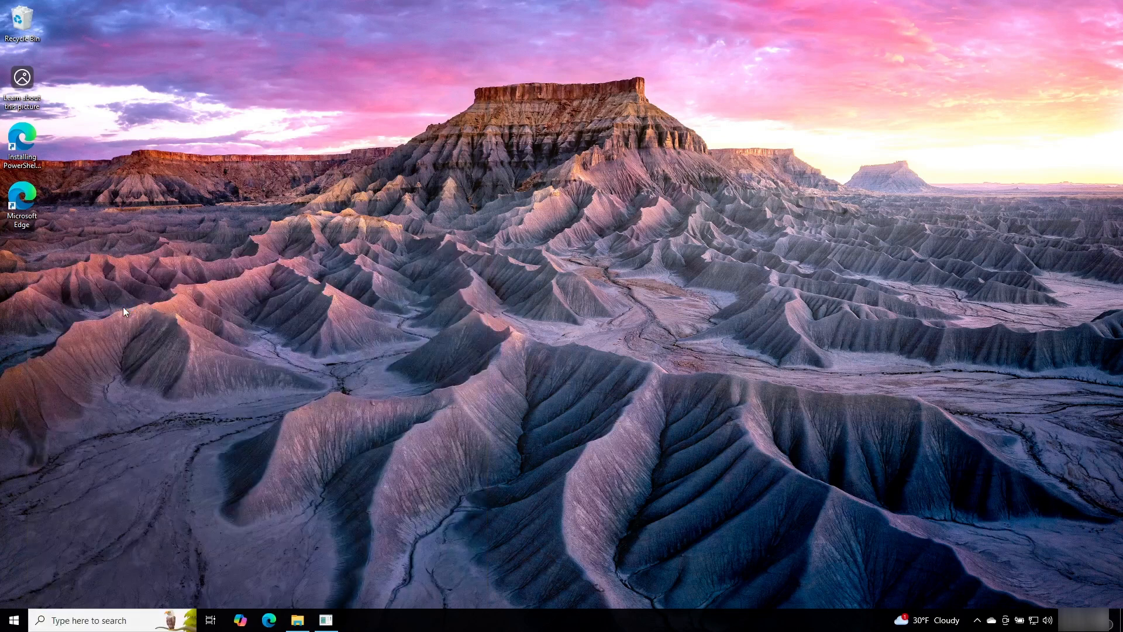
Open System Configuration by running the msconfig command from the Windows Run dialog.
right_click(22, 622)
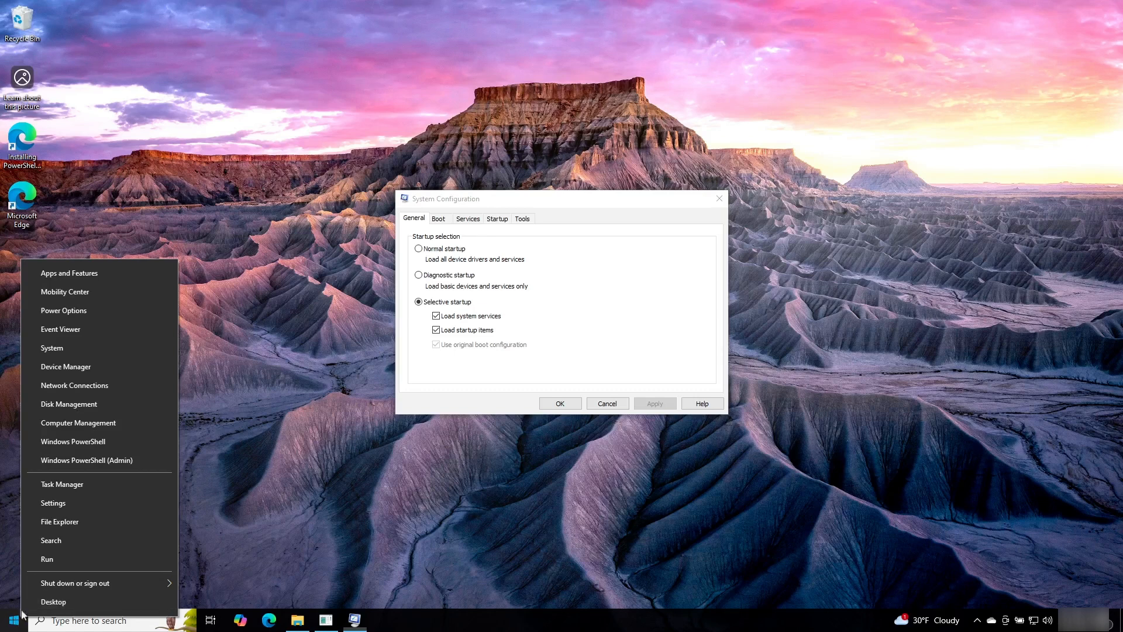
click(50, 561)
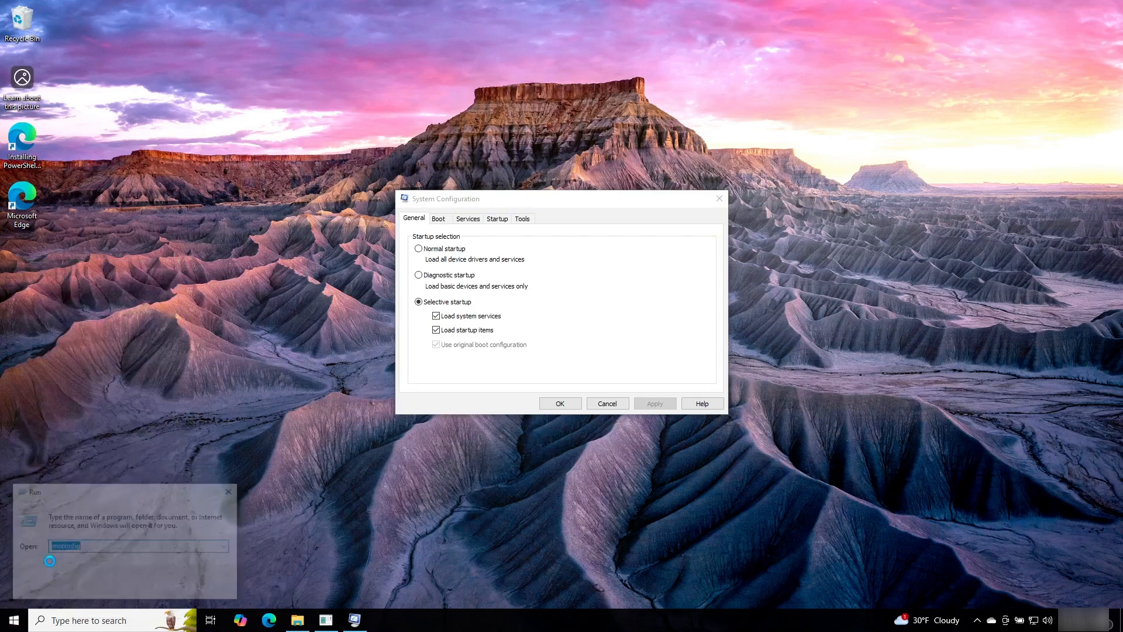
text(msconfig)
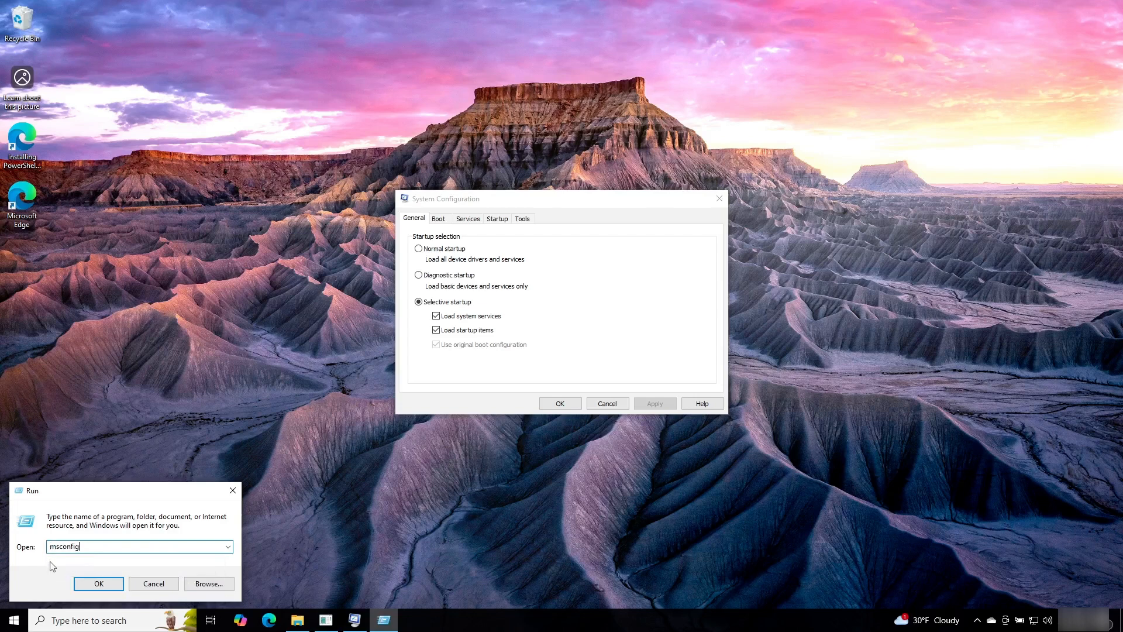
key(Return)
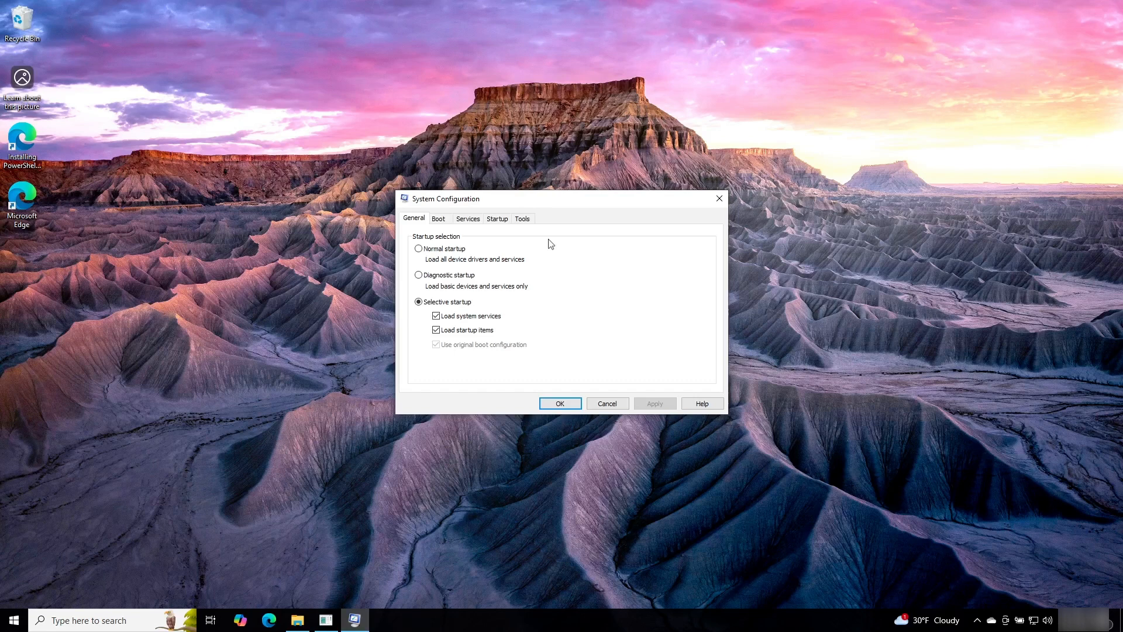
drag(510, 205, 442, 207)
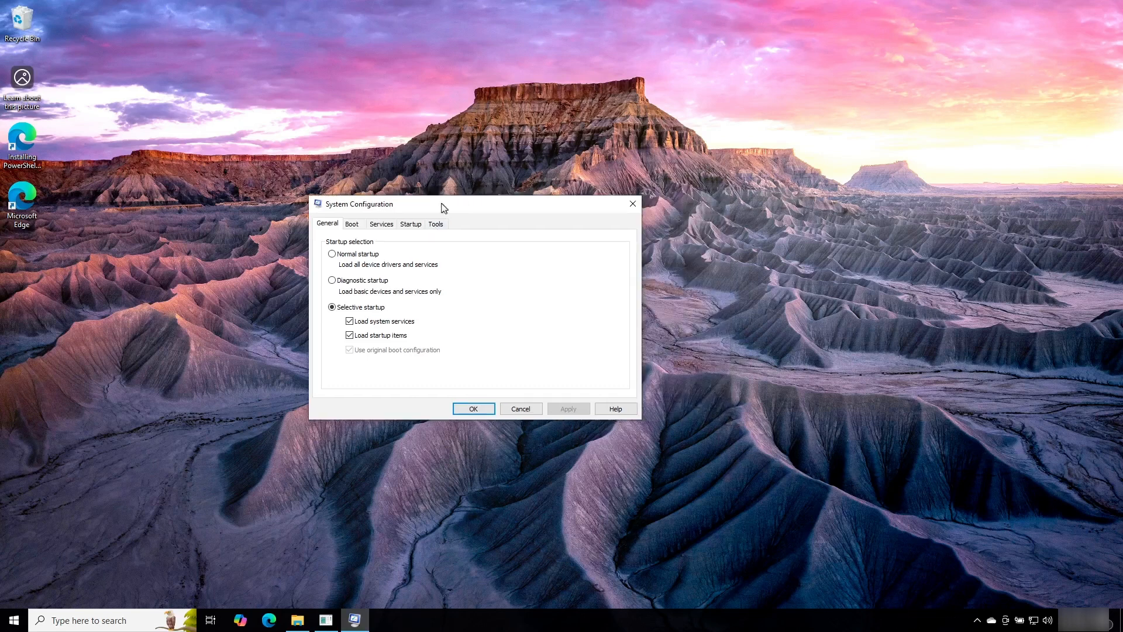
Look through the services in System Configuration, hide all Microsoft services to check the third-party ones, and show the full list again.
click(384, 226)
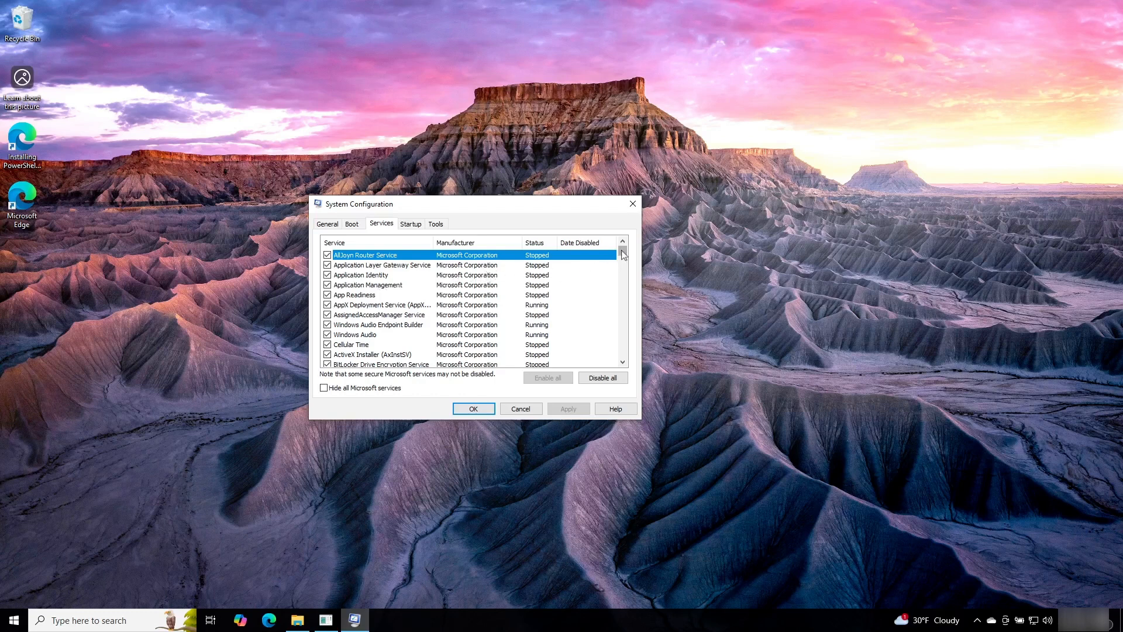
mouse_move(622, 252)
mouse_down()
mouse_move(623, 339)
mouse_move(624, 251)
mouse_up()
click(324, 388)
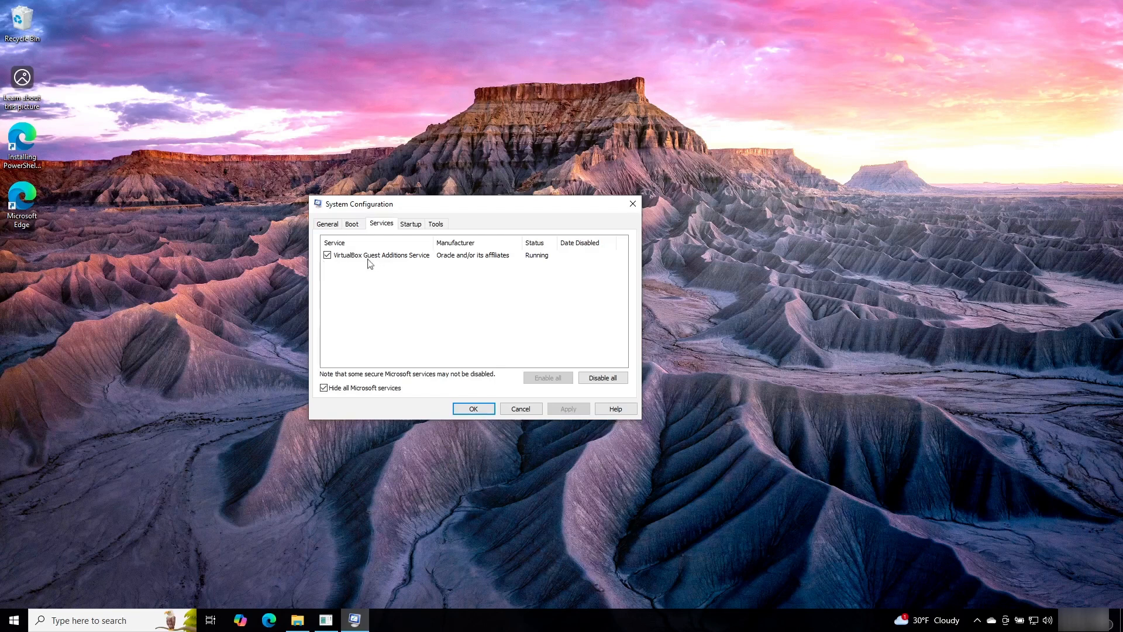
click(324, 388)
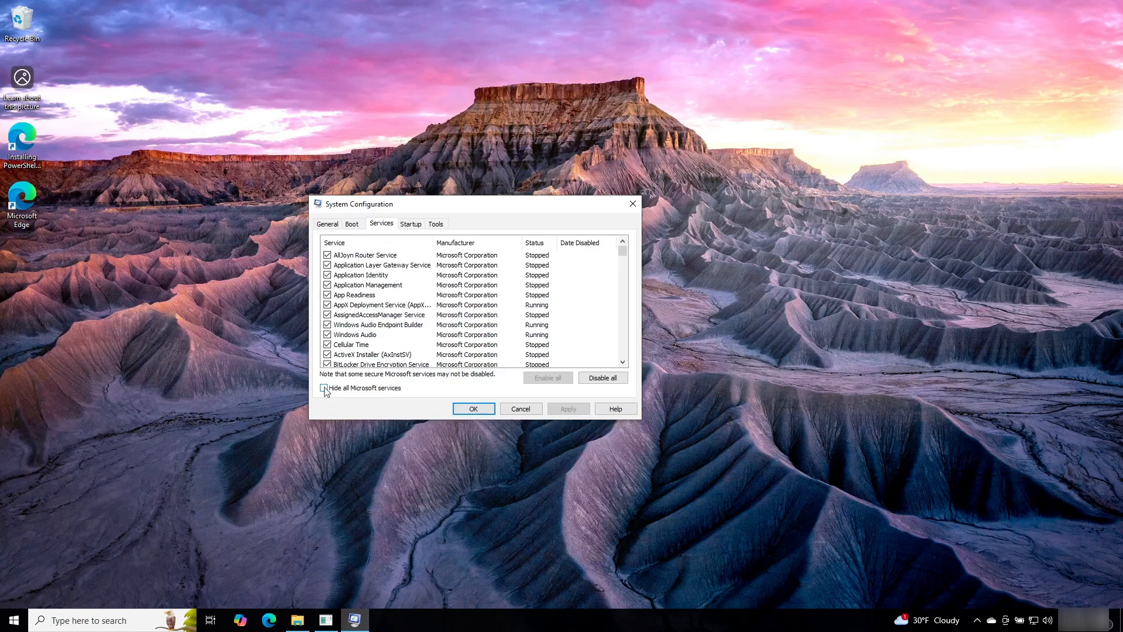
Open Task Manager's startup application list from System Configuration and move its window beside the dialog.
click(409, 226)
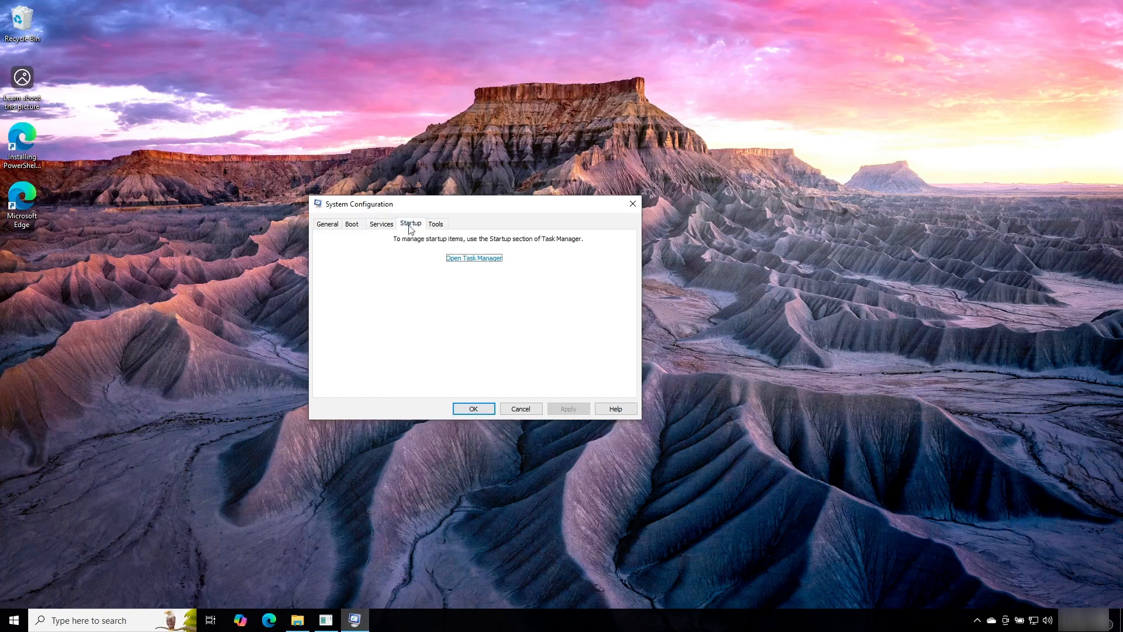
click(476, 260)
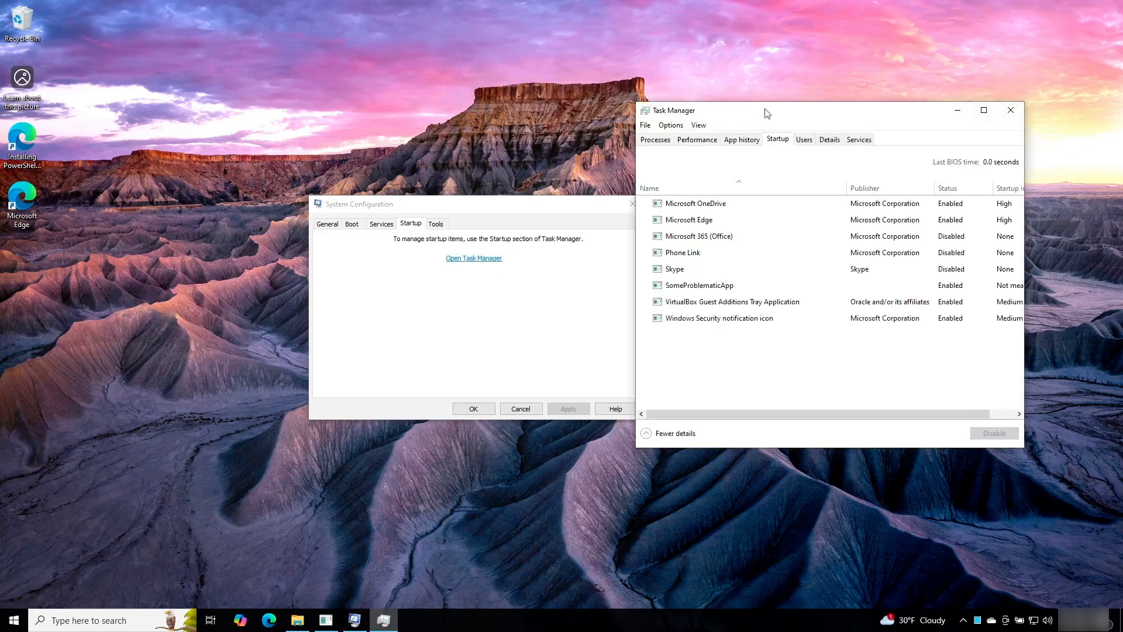
drag(790, 112, 695, 113)
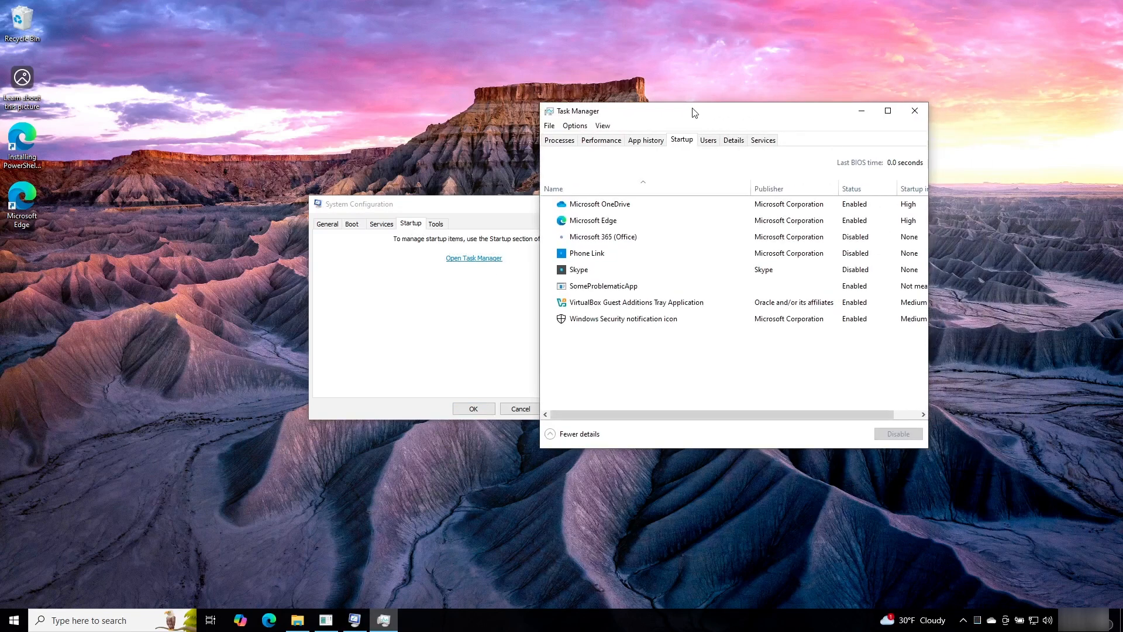
drag(694, 112, 691, 107)
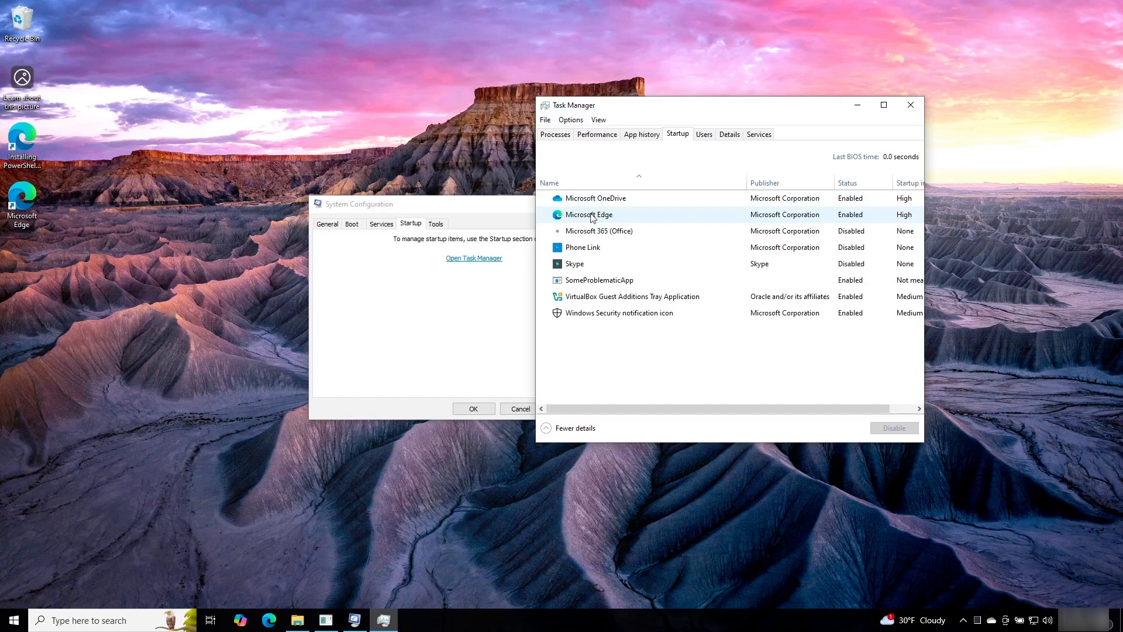
Check the actions for VirtualBox Guest Additions Tray Application among the startup entries, and close Task Manager and System Configuration.
right_click(590, 300)
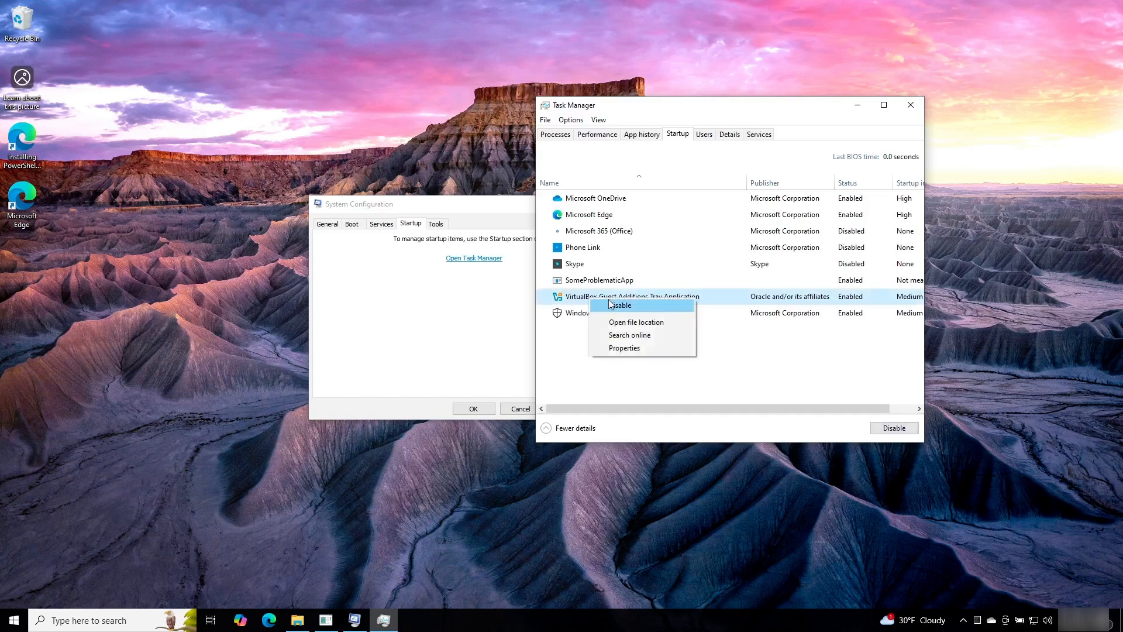
click(601, 200)
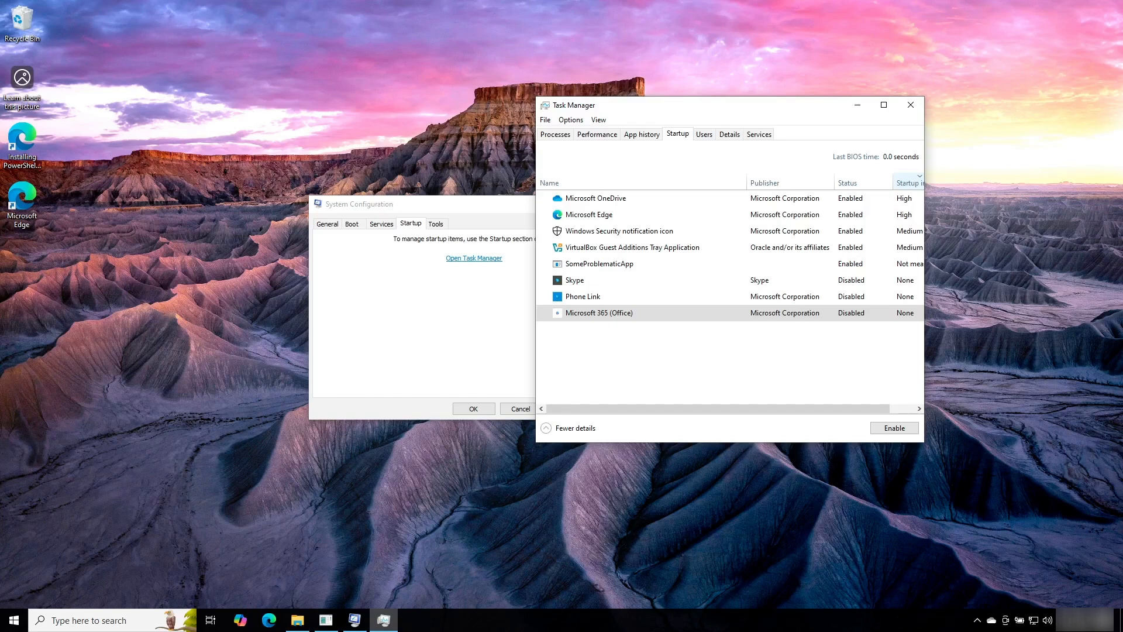
click(910, 106)
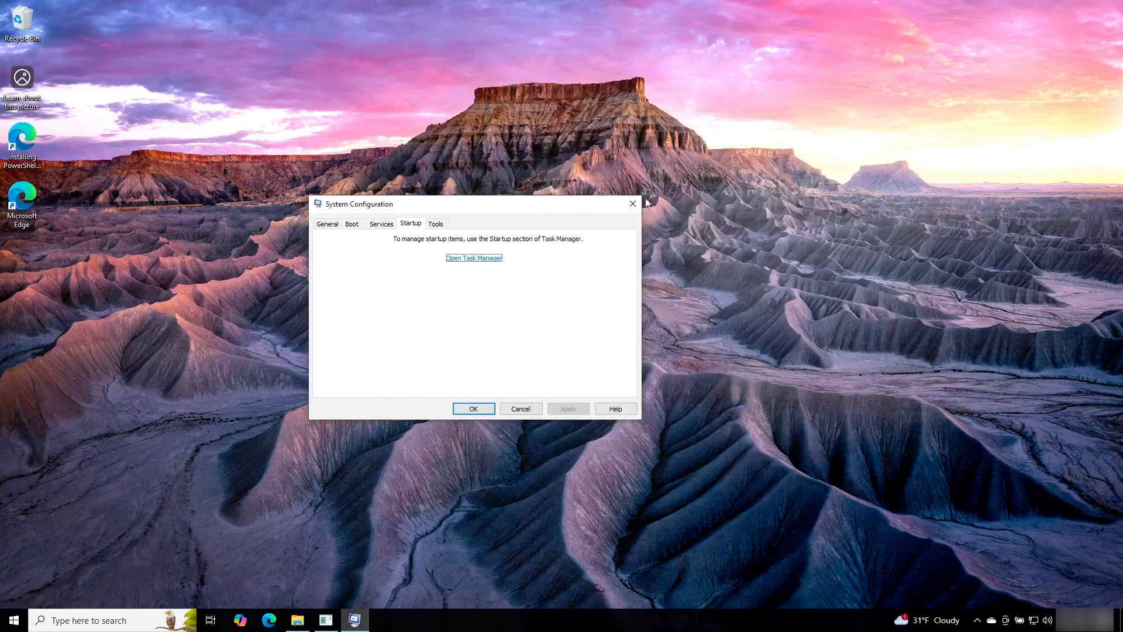
click(633, 204)
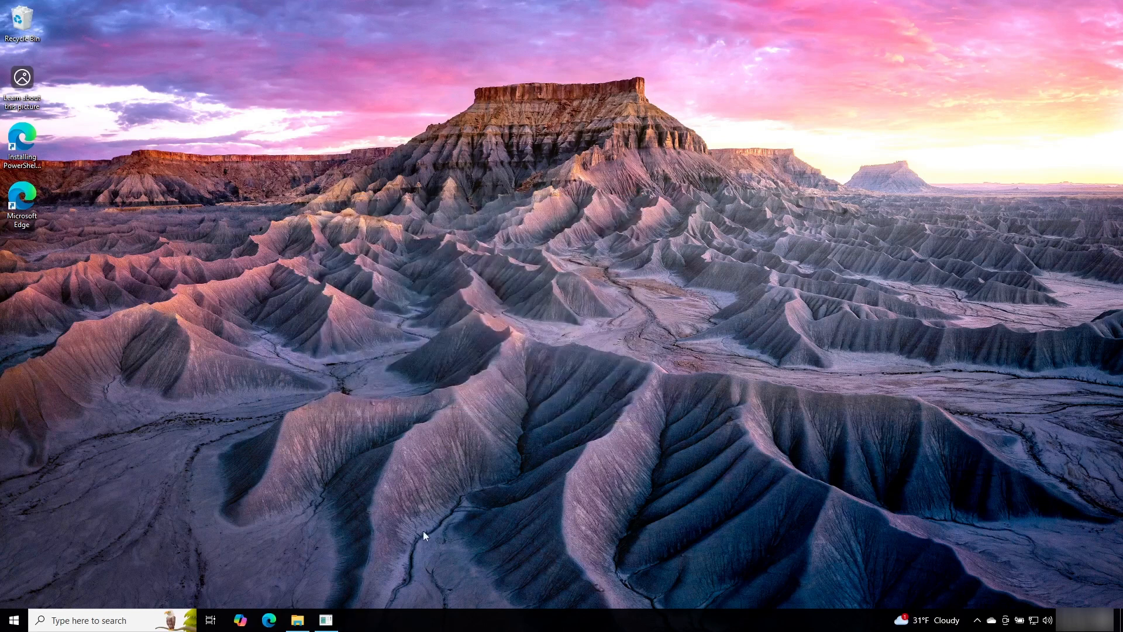
Open Task Manager maximized and expand the SomeProblematicApp (32 bit) process to inspect its contents.
right_click(439, 624)
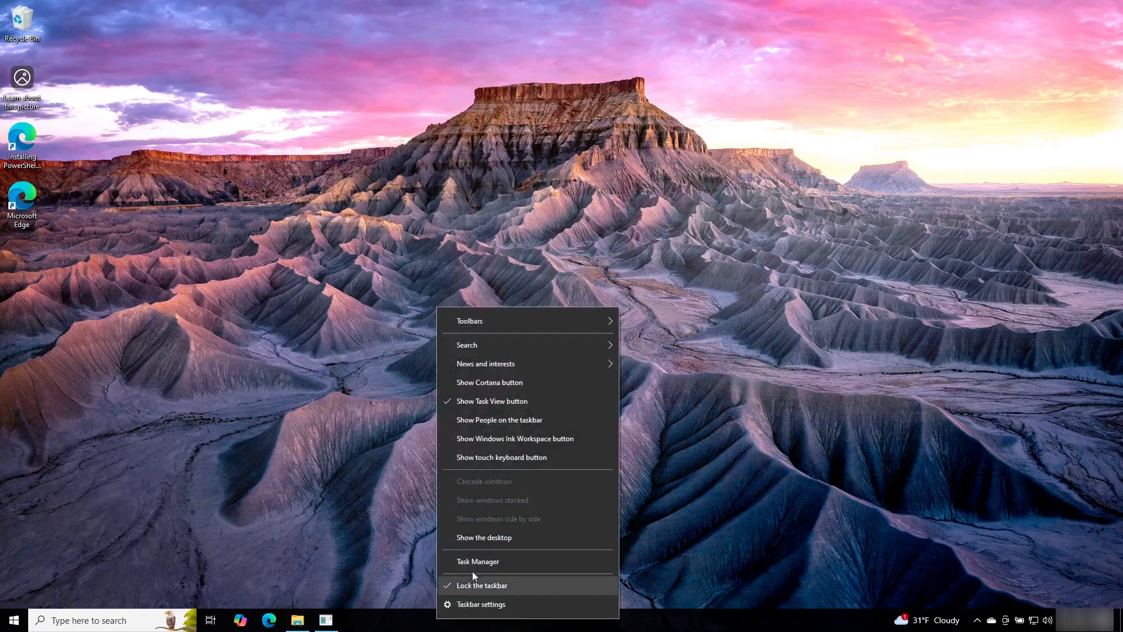
click(500, 561)
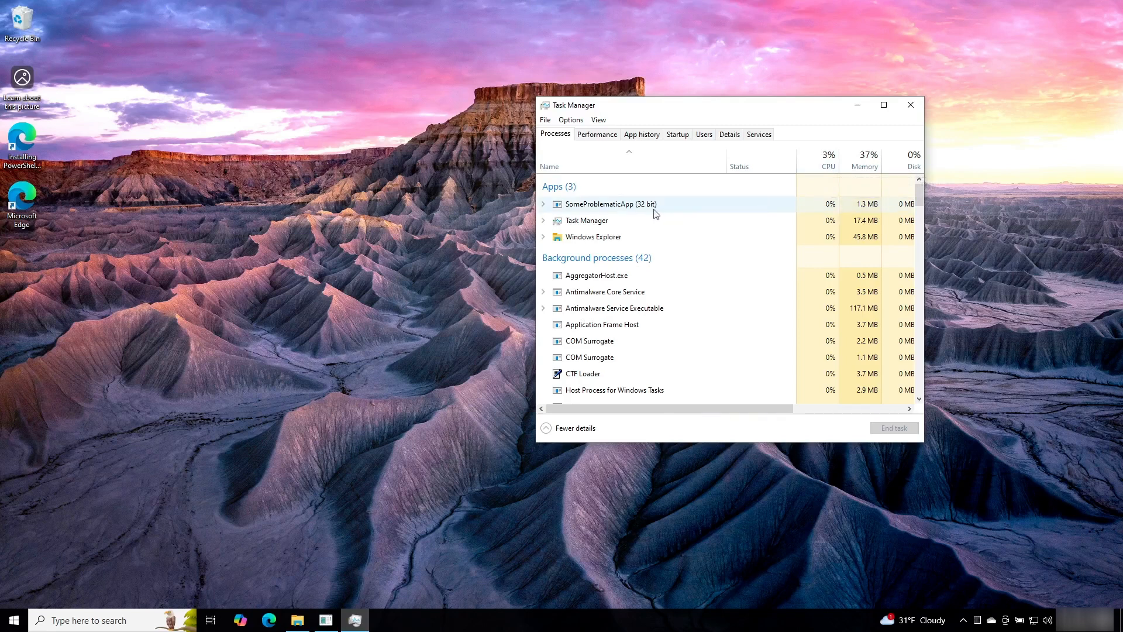
click(603, 210)
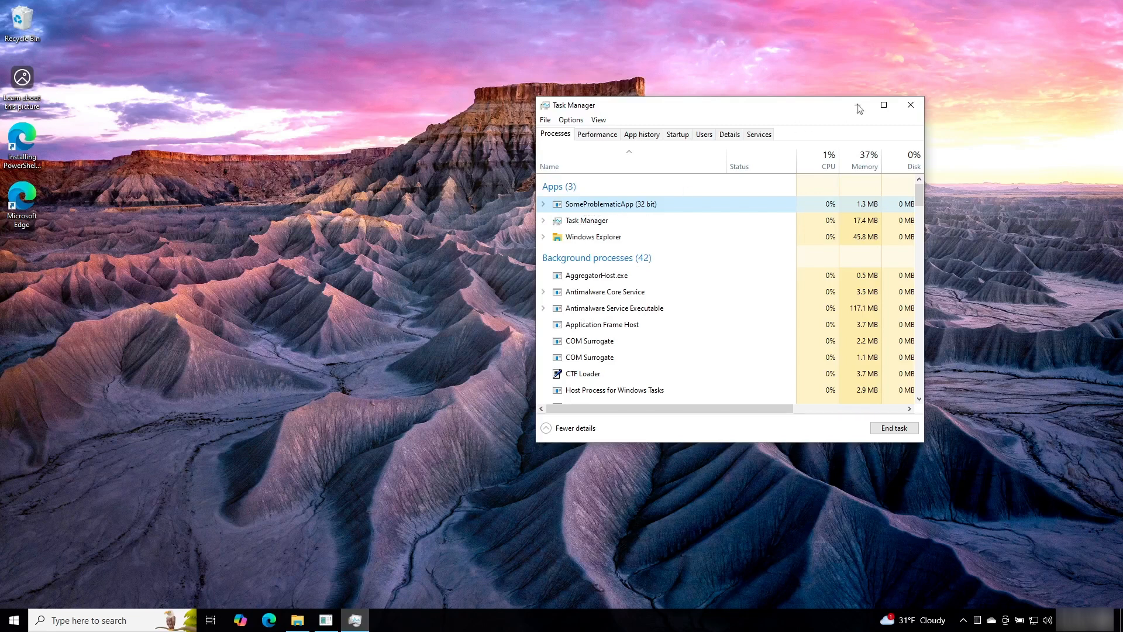
click(883, 105)
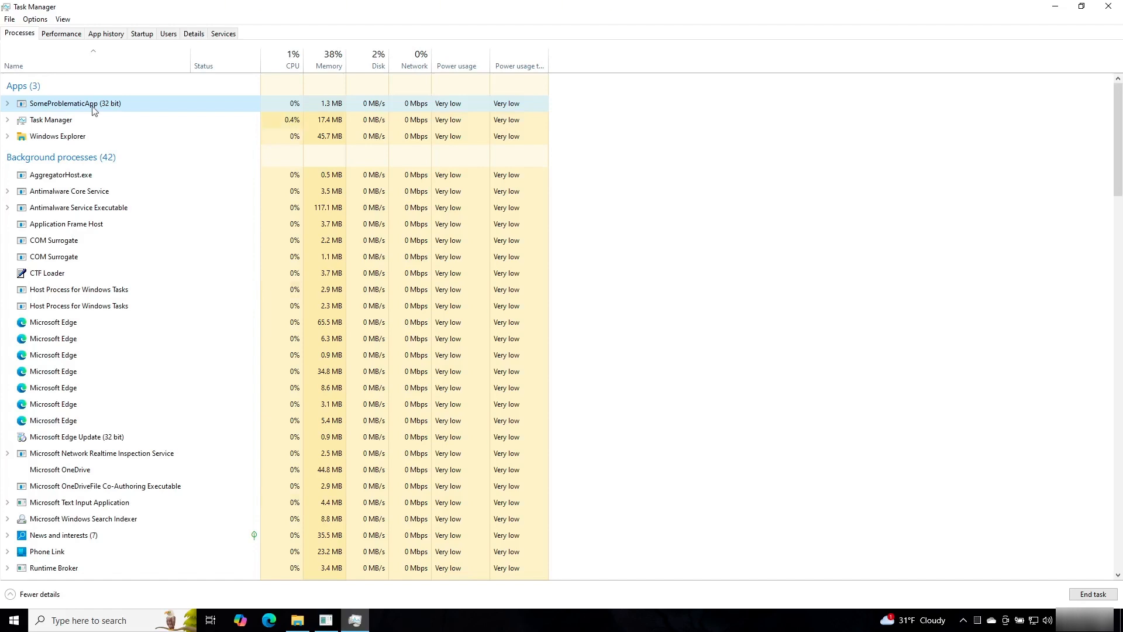
click(8, 104)
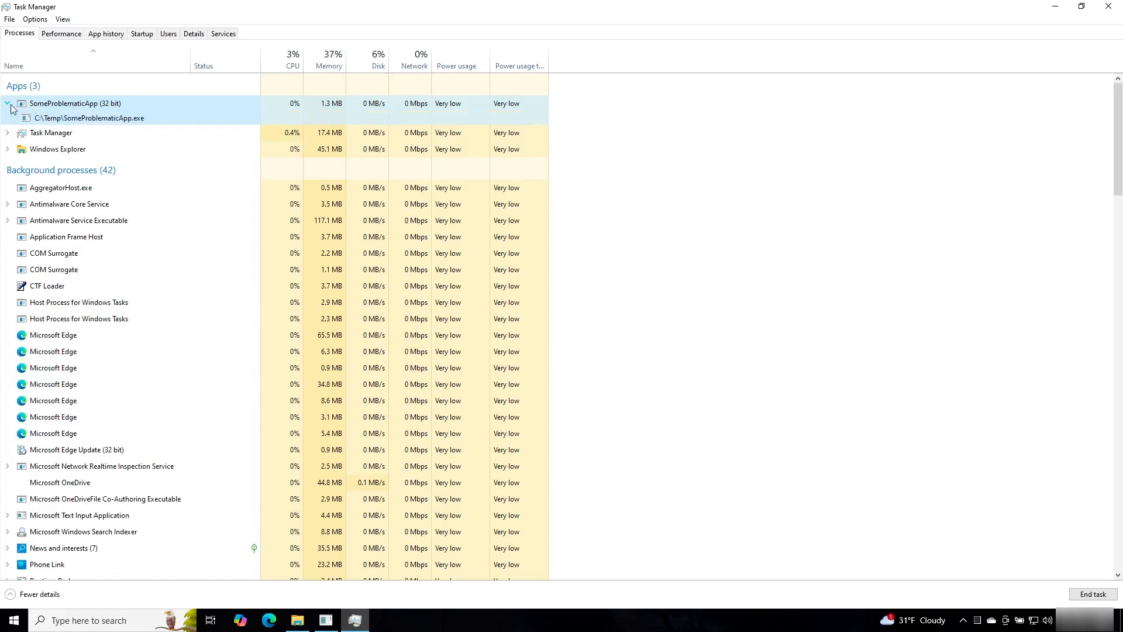
click(70, 120)
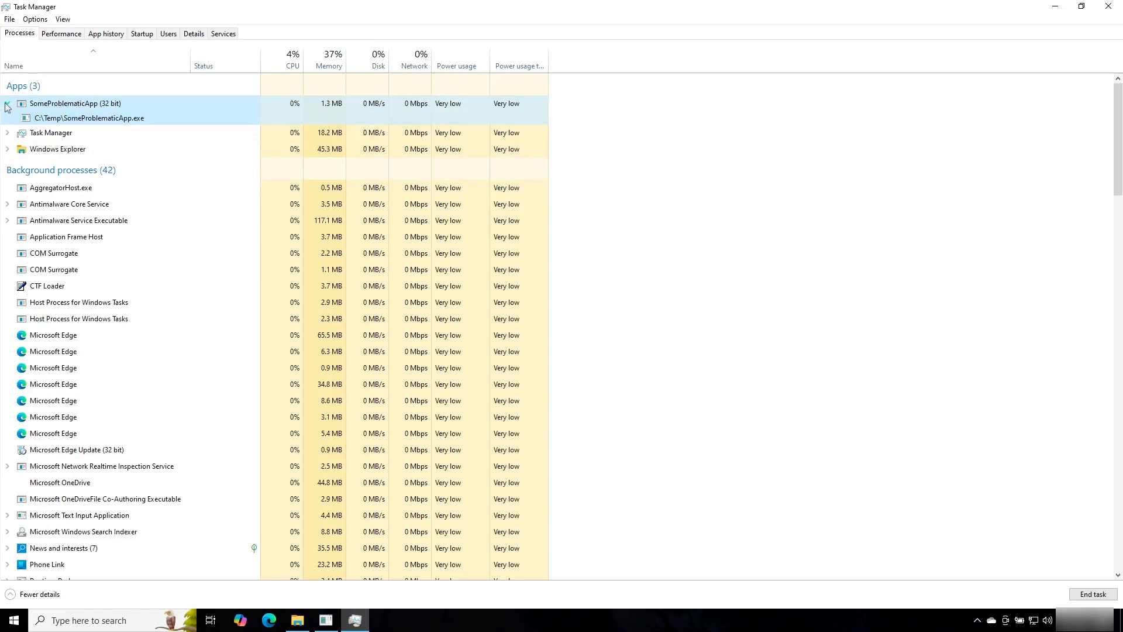
Go from the SomeProblematicApp process to its SomeProblematicApp.exe entry in the detailed process list.
right_click(63, 107)
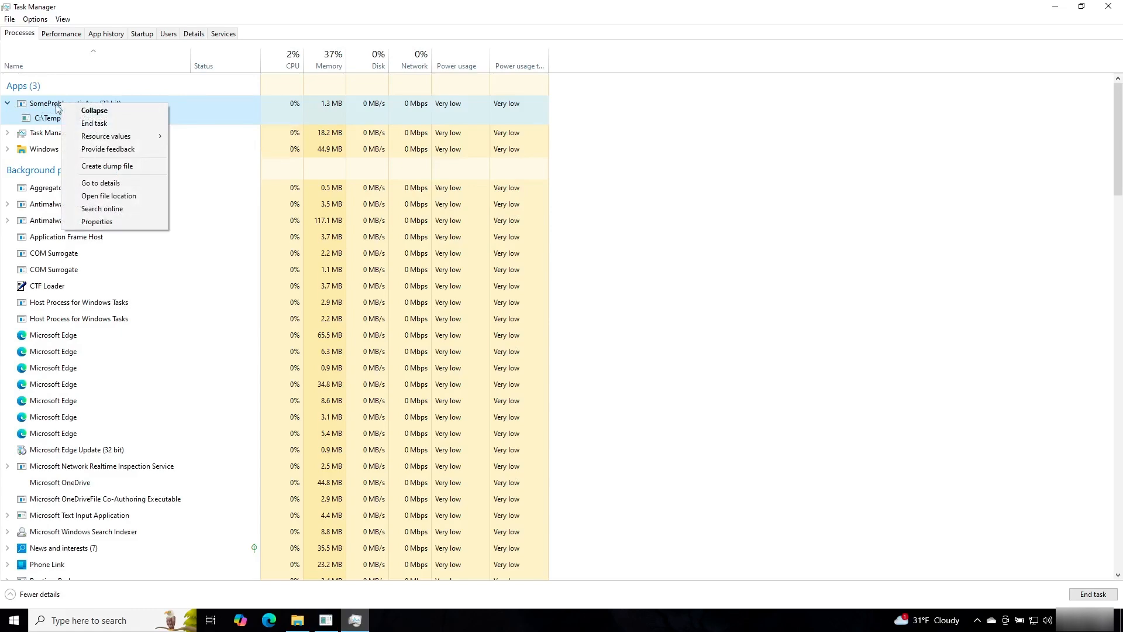
click(99, 183)
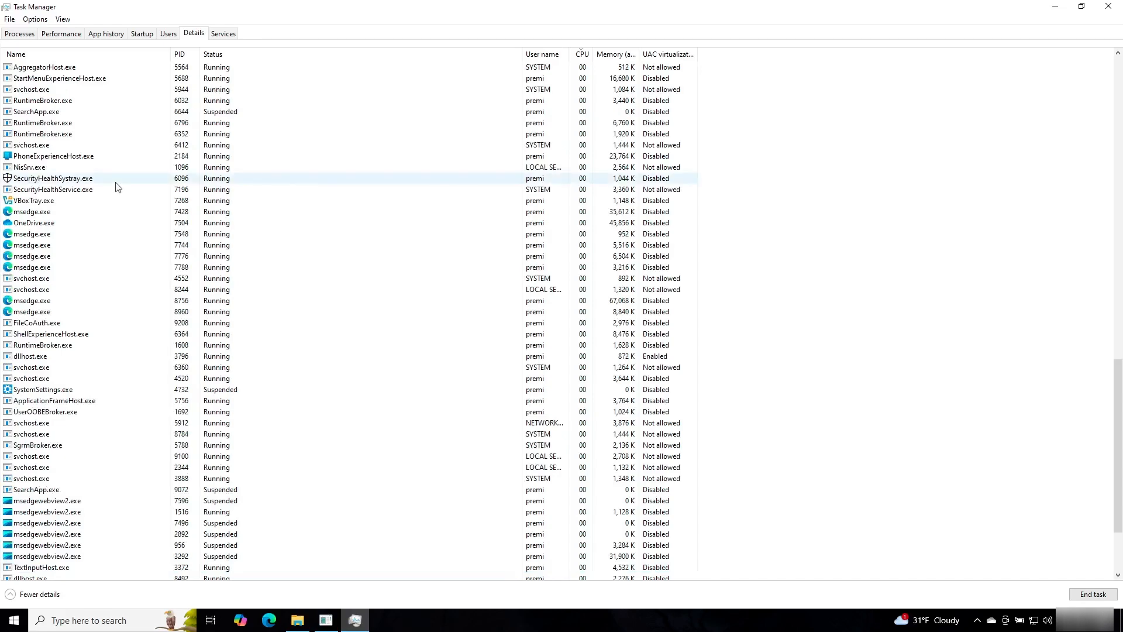
scroll(119, 186, down, 4)
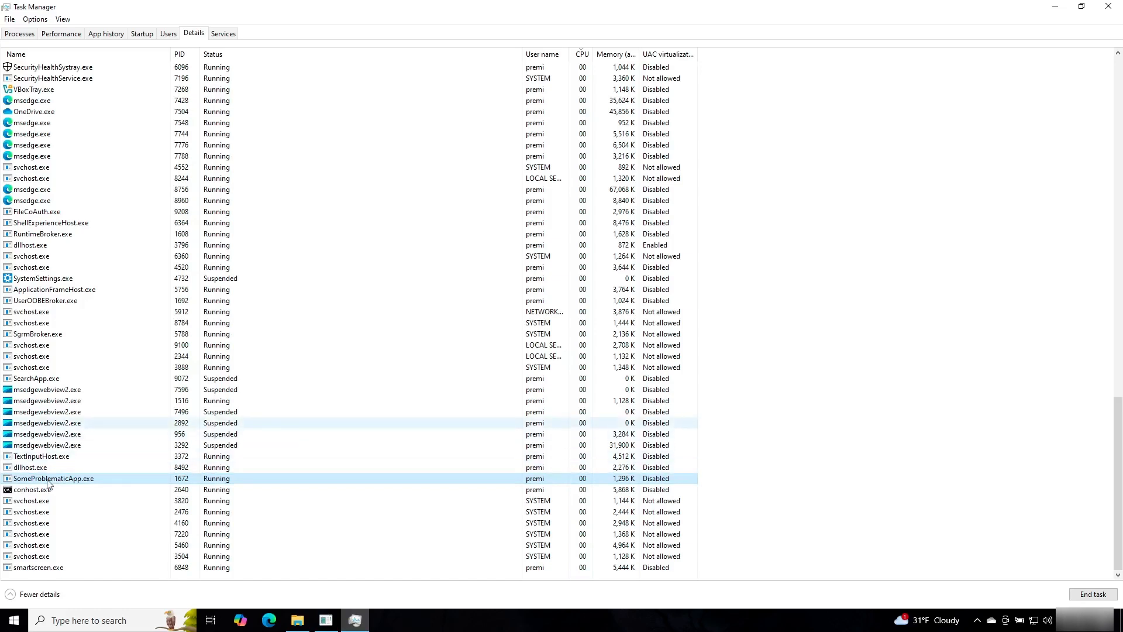
Open the file location of SomeProblematicApp.exe, examine the general and detailed properties of the file, and close them.
right_click(49, 484)
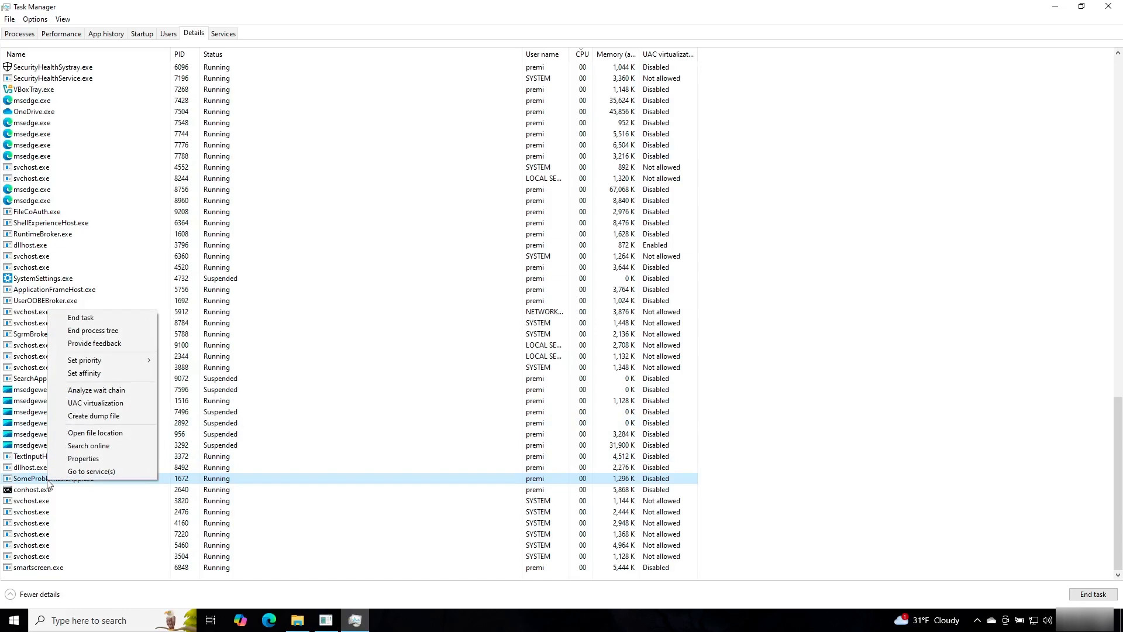
click(95, 432)
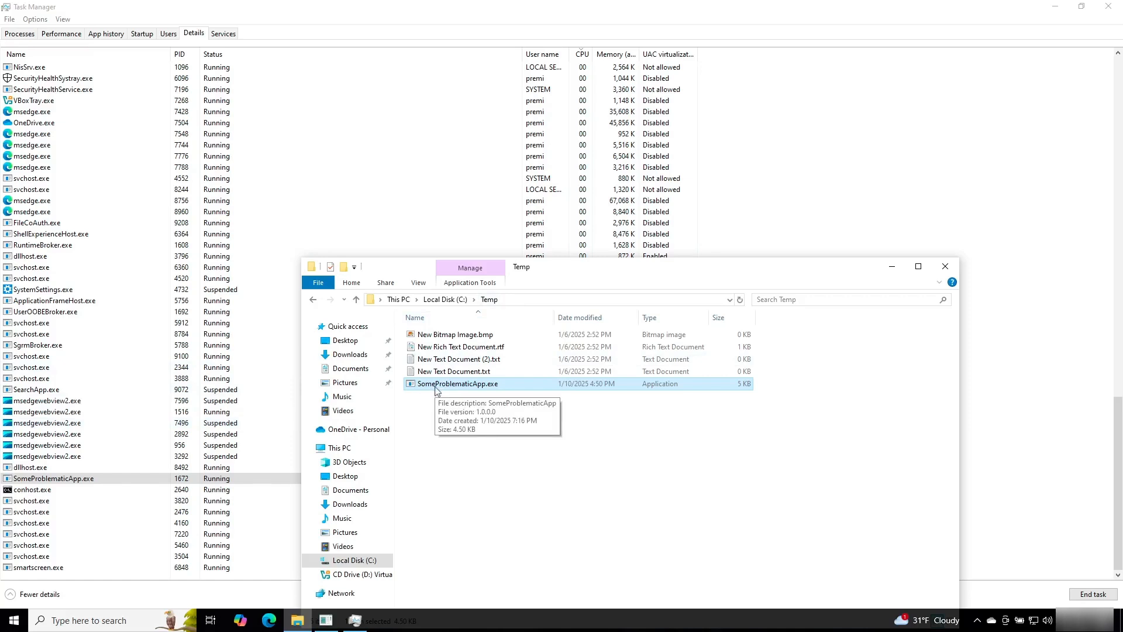
right_click(435, 391)
click(460, 381)
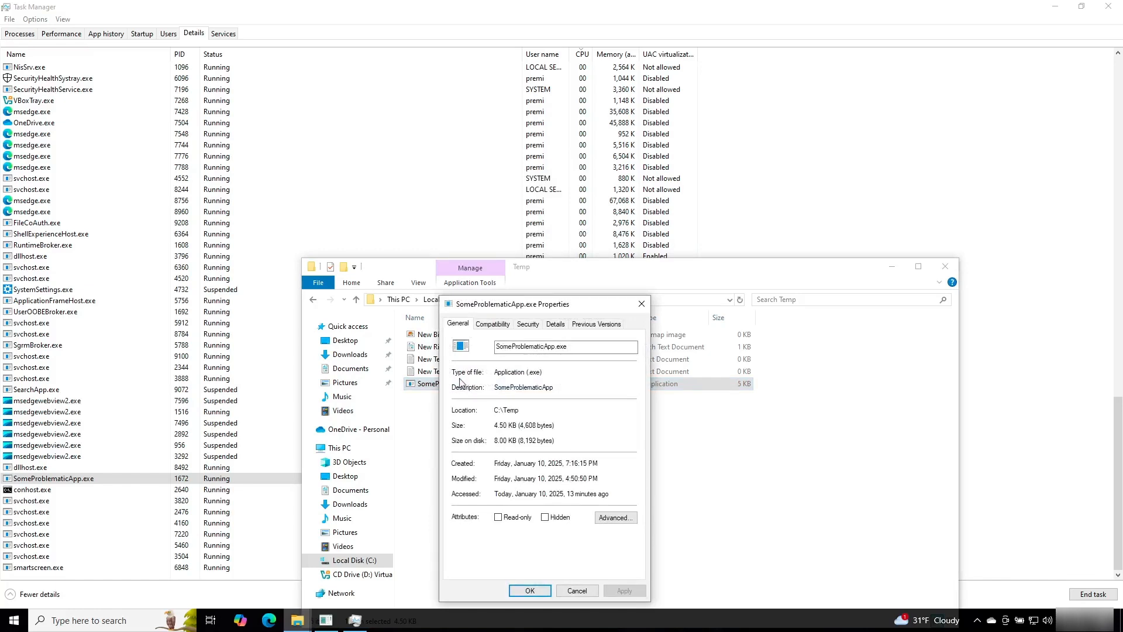
click(555, 324)
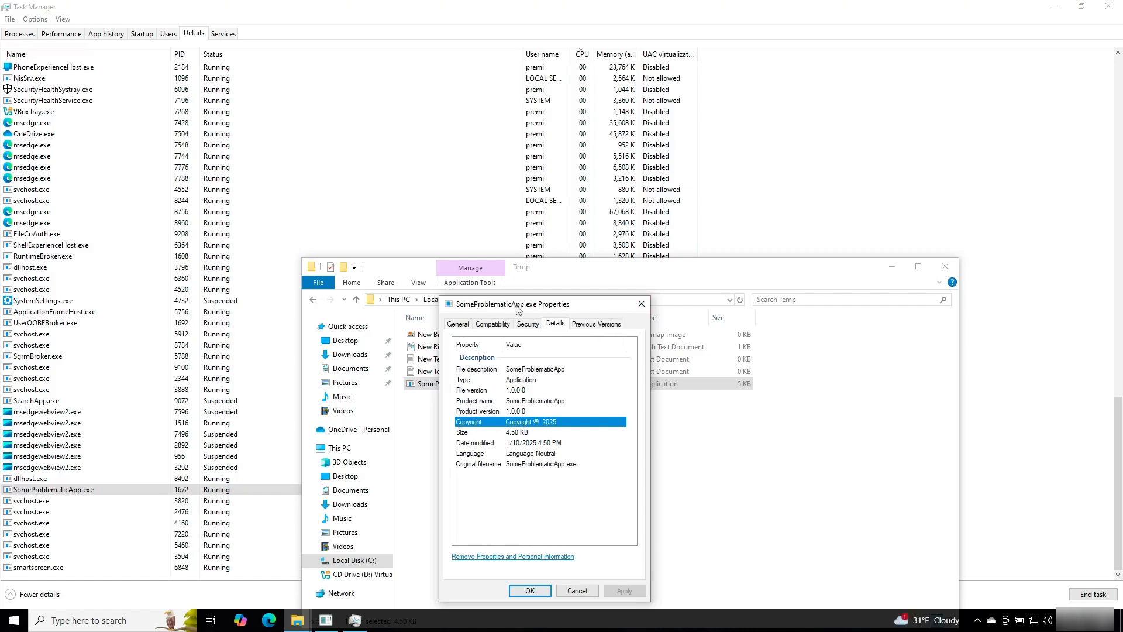
click(642, 304)
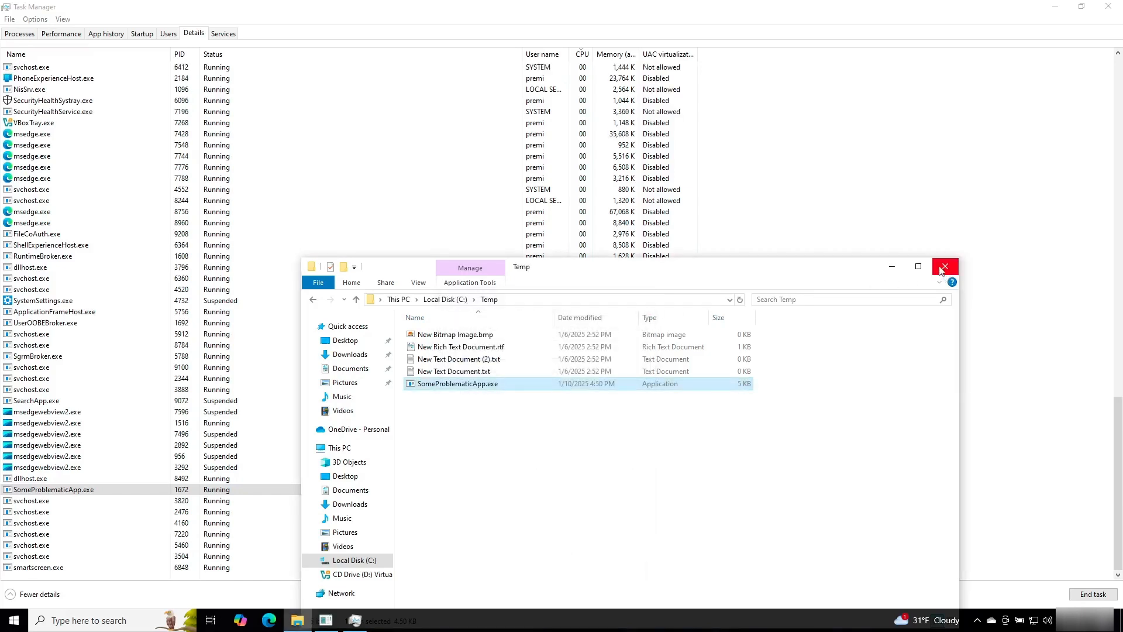
End the SomeProblematicApp.exe process from the detailed process list and confirm ending it.
click(34, 493)
right_click(34, 493)
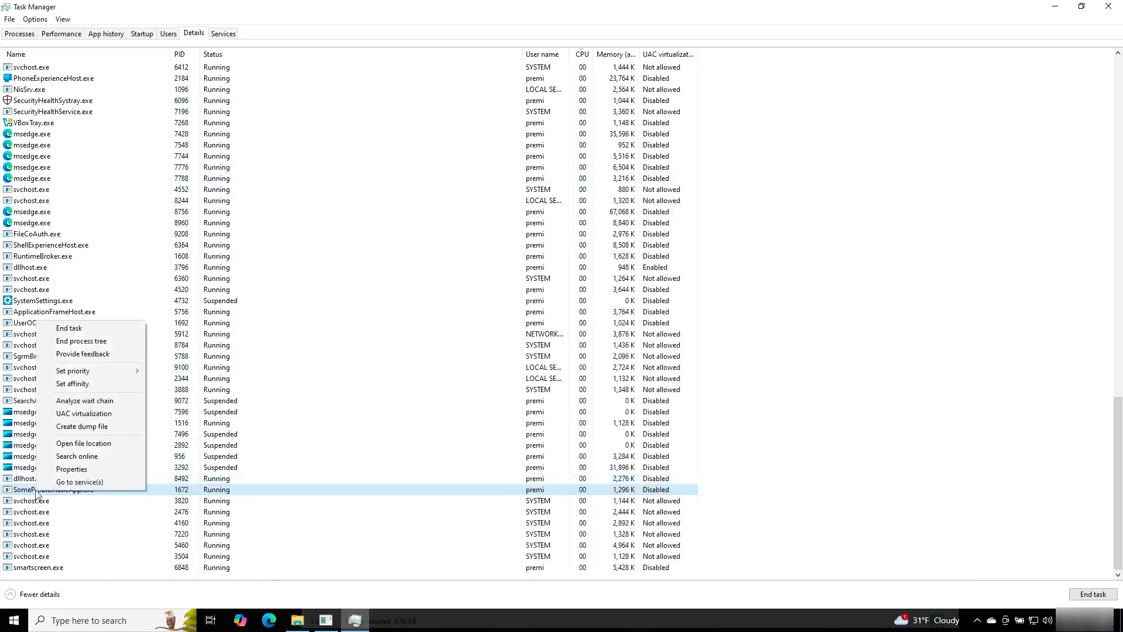
click(71, 331)
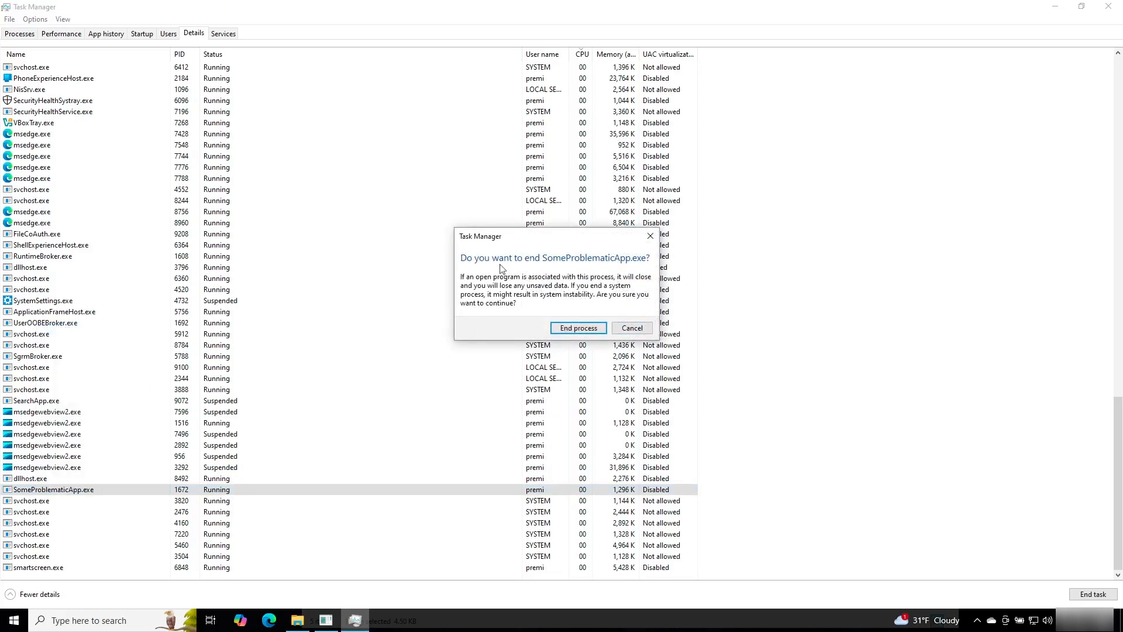
click(579, 329)
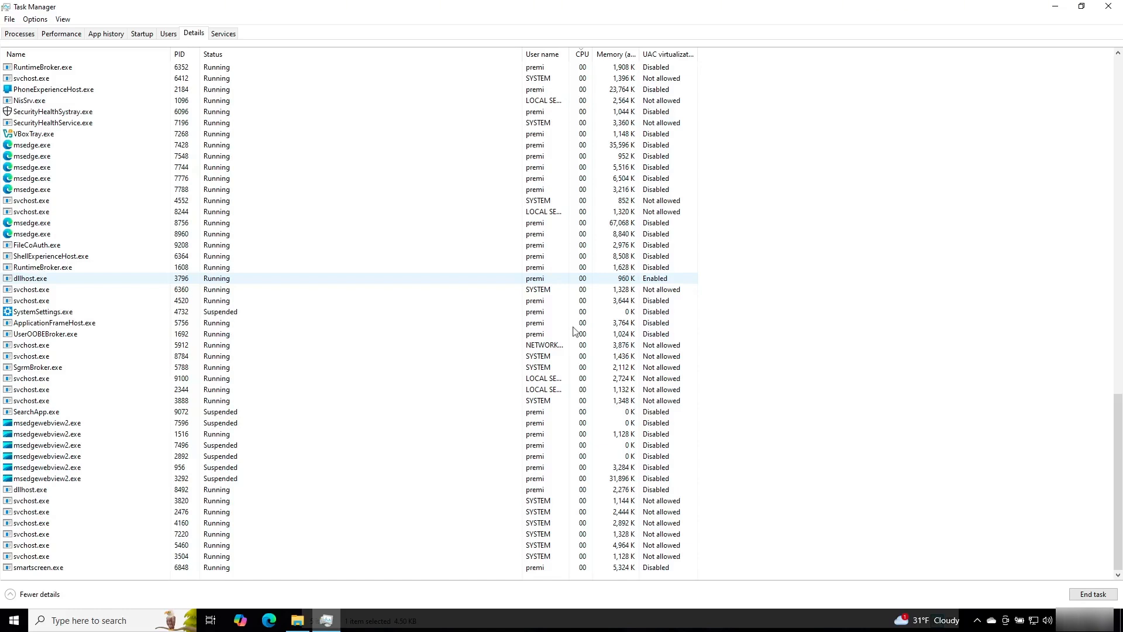
Disable the SomeProblematicApp entry among the startup applications.
click(144, 36)
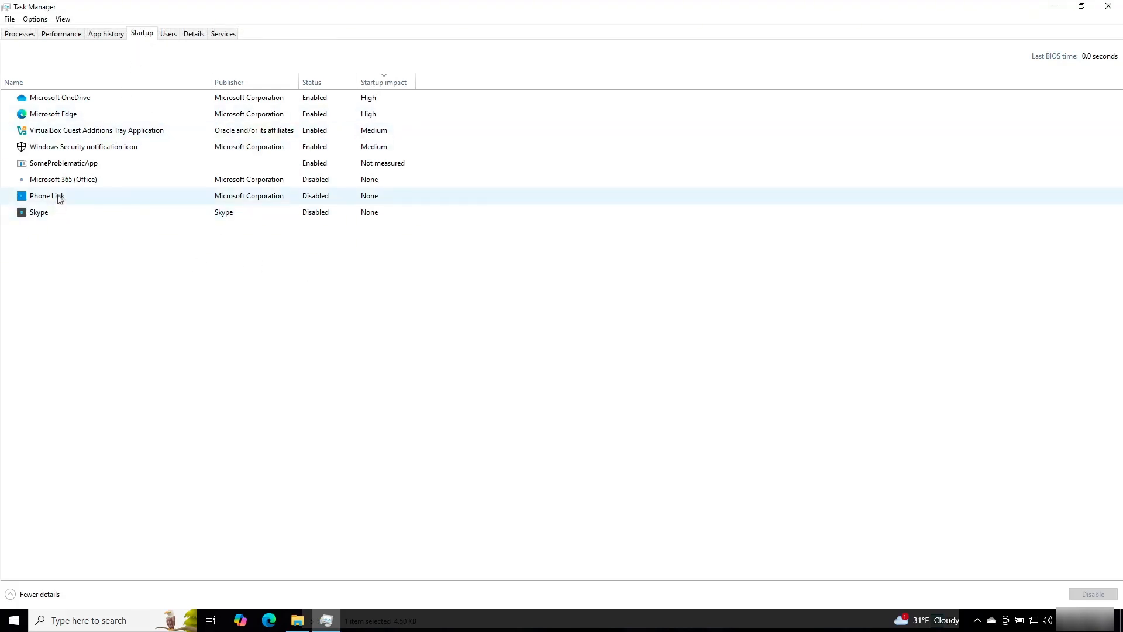
click(68, 168)
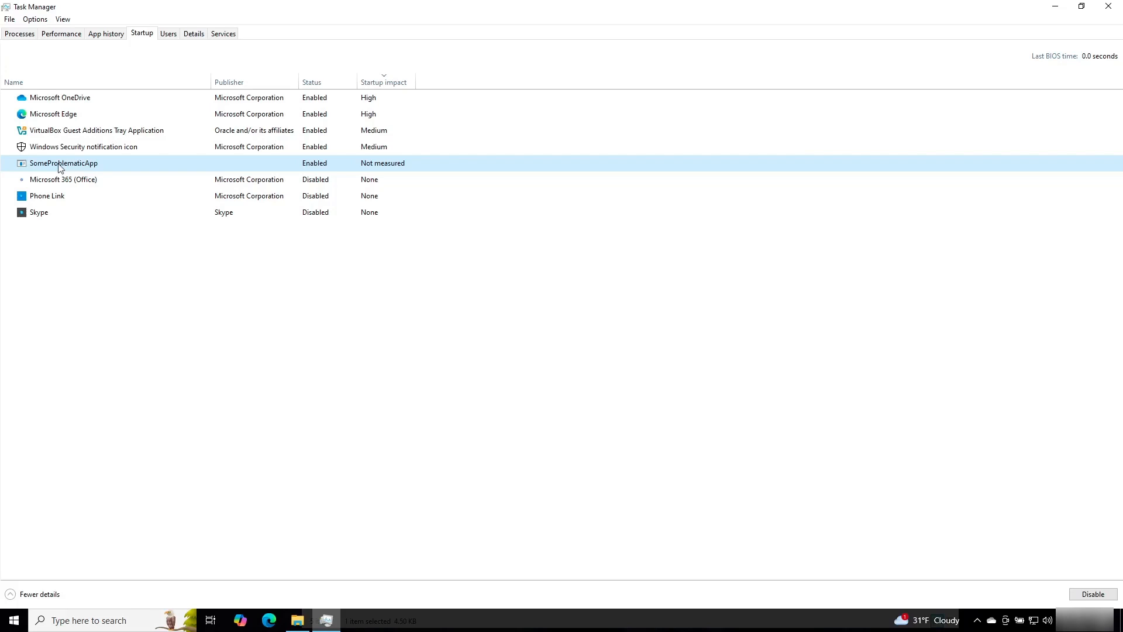
right_click(68, 166)
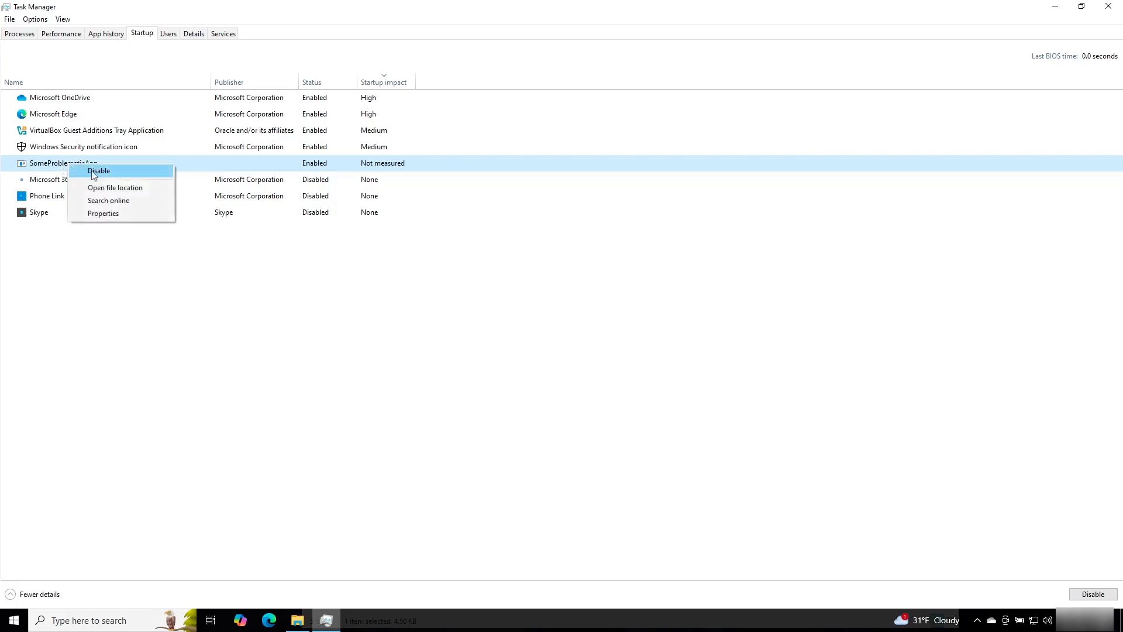
click(94, 173)
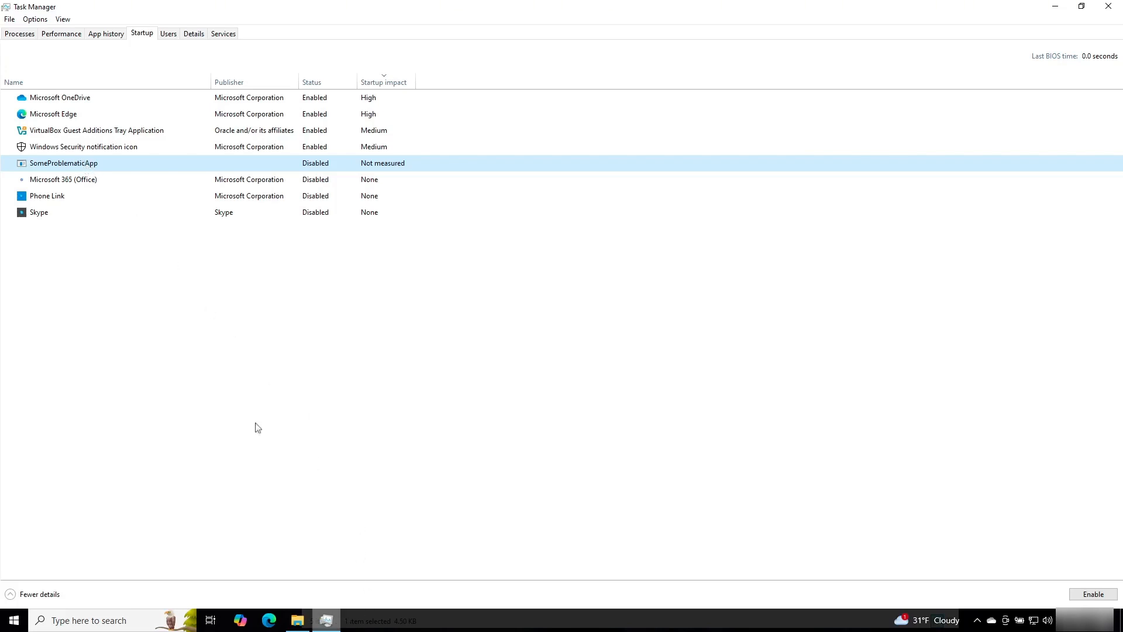
Open the file location of the SomeProblematicApp startup entry and delete SomeProblematicApp.exe from the Temp folder.
click(195, 35)
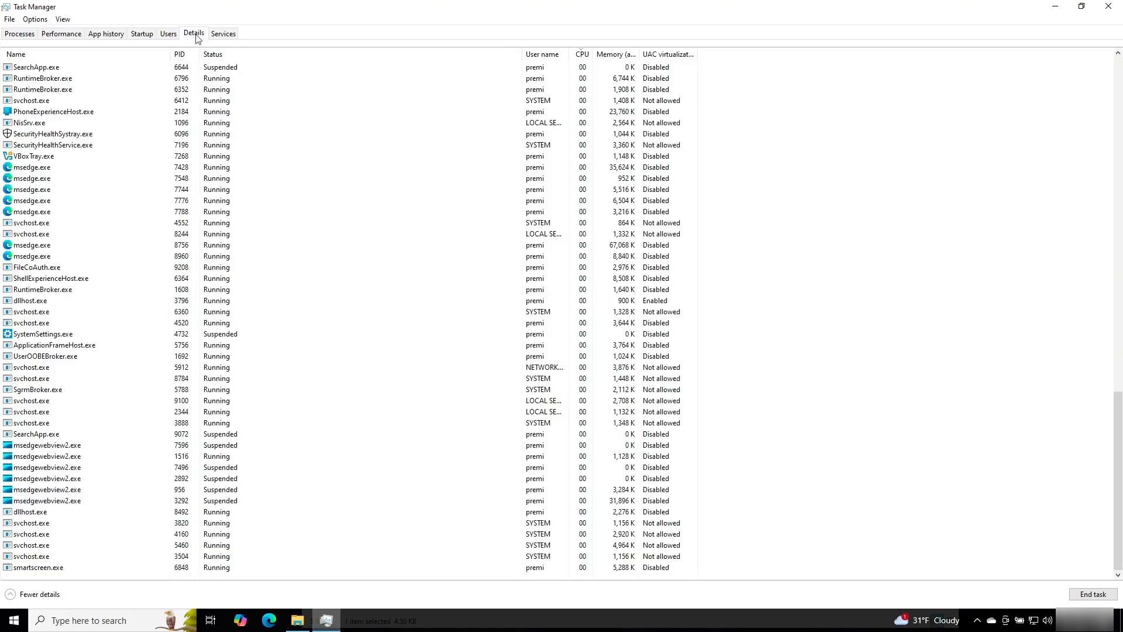
click(144, 36)
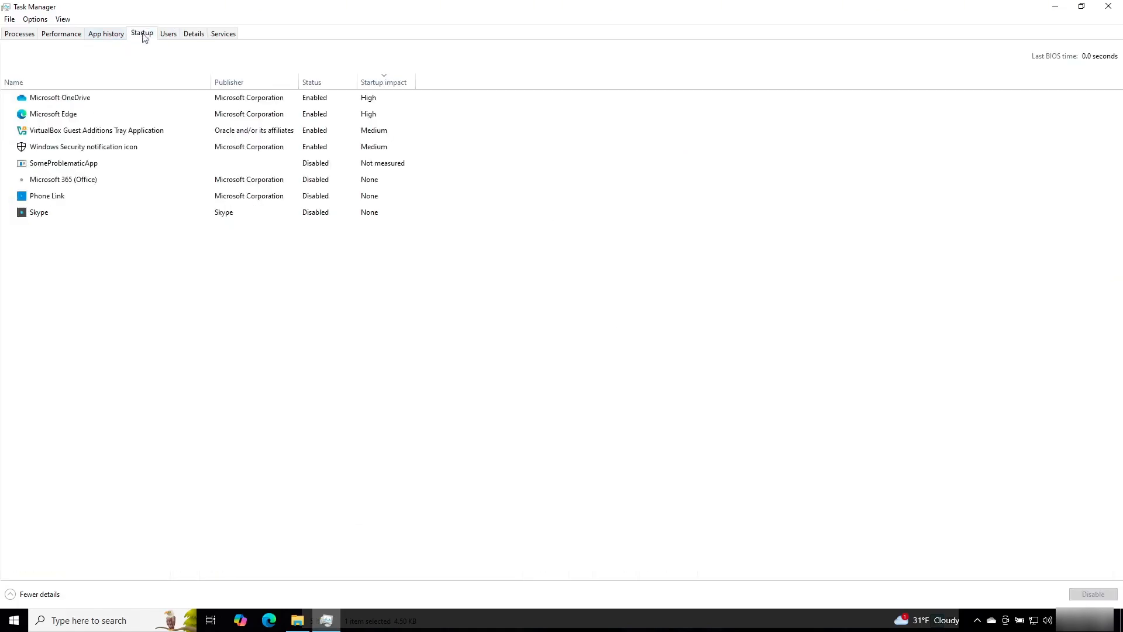
right_click(81, 167)
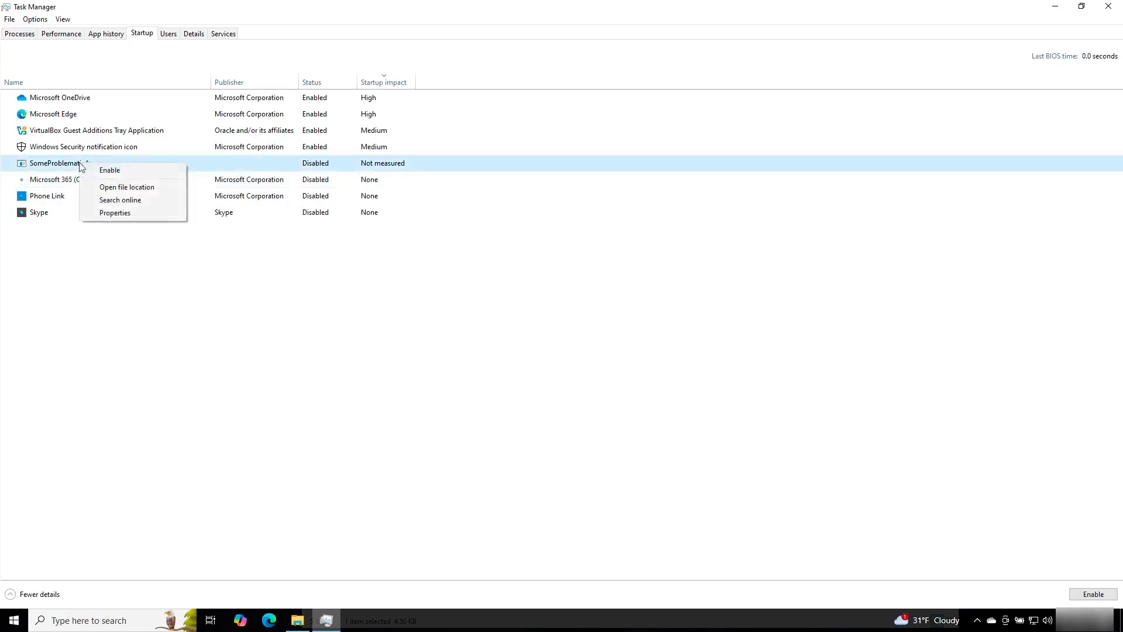
click(119, 189)
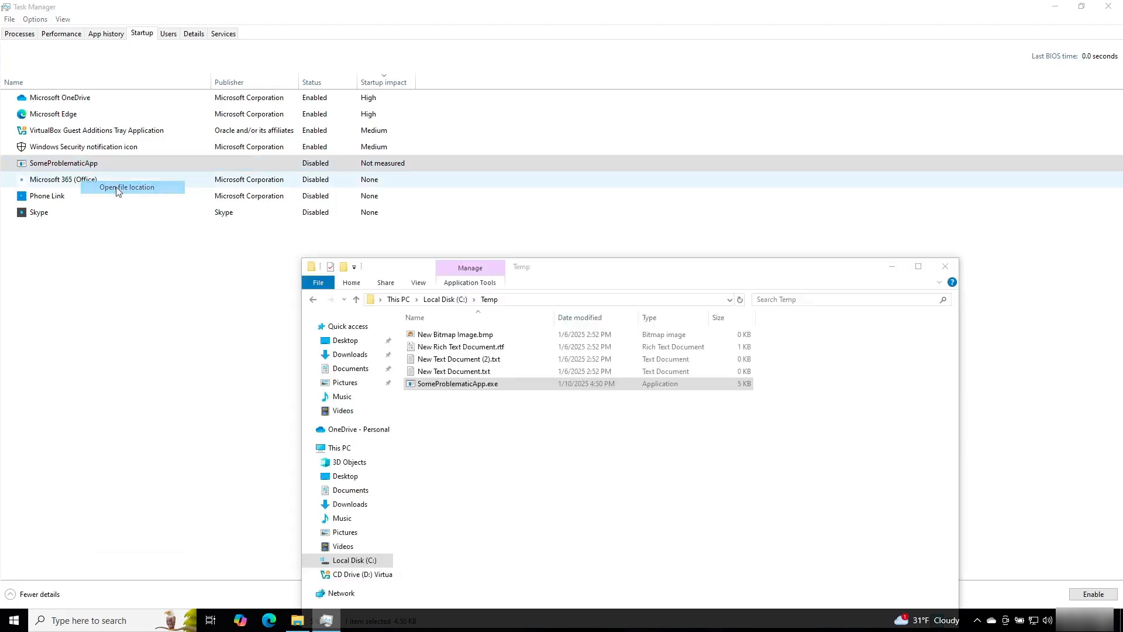
right_click(461, 390)
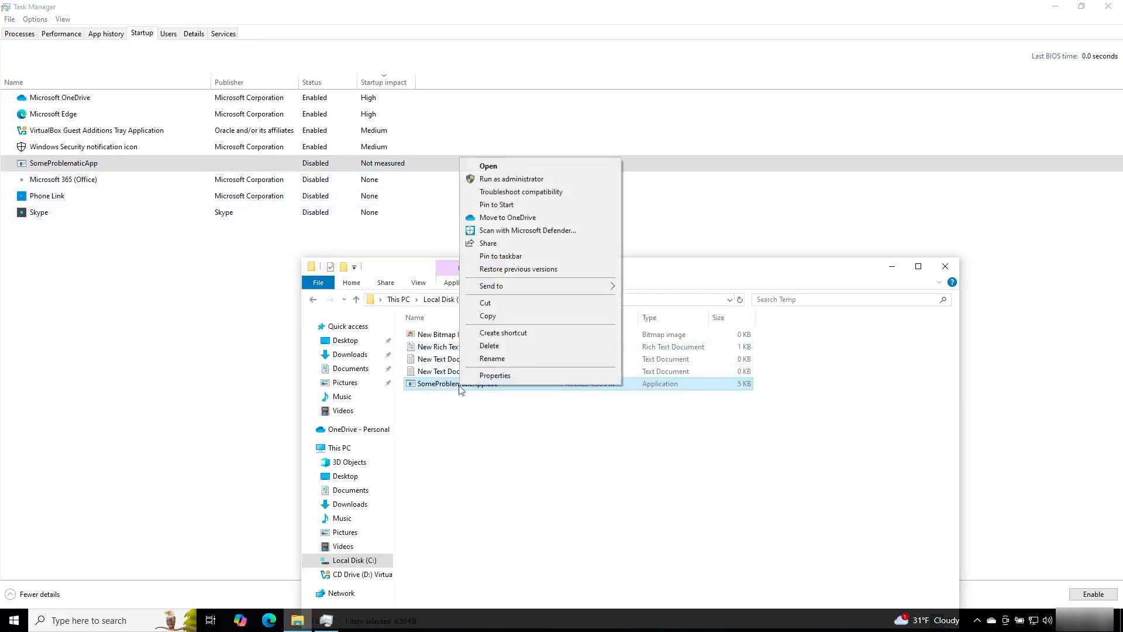
click(492, 346)
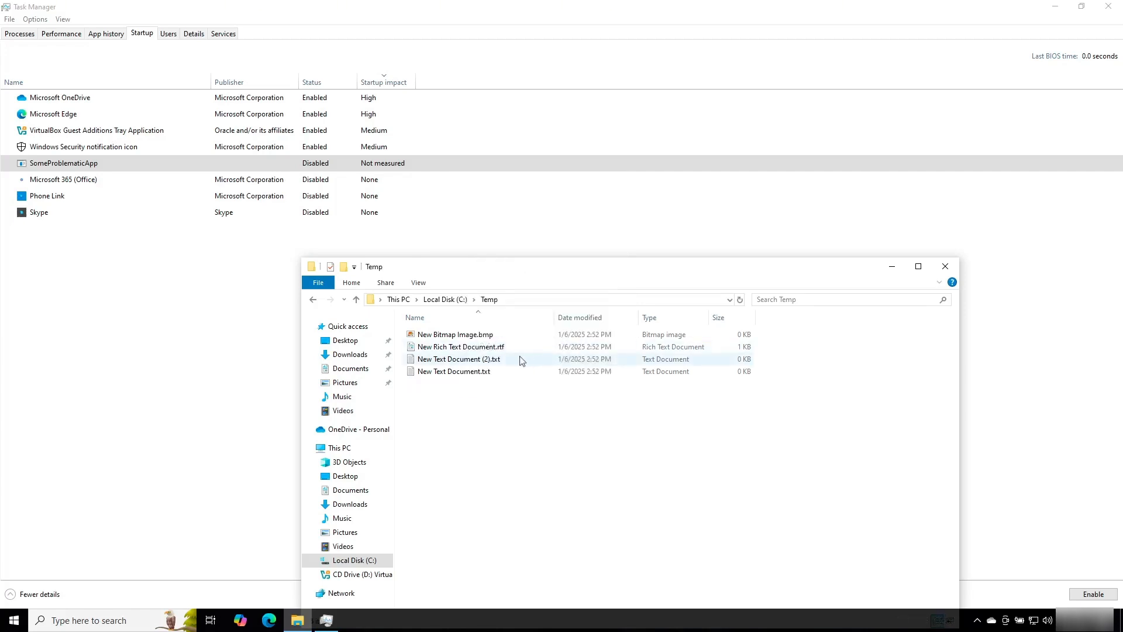